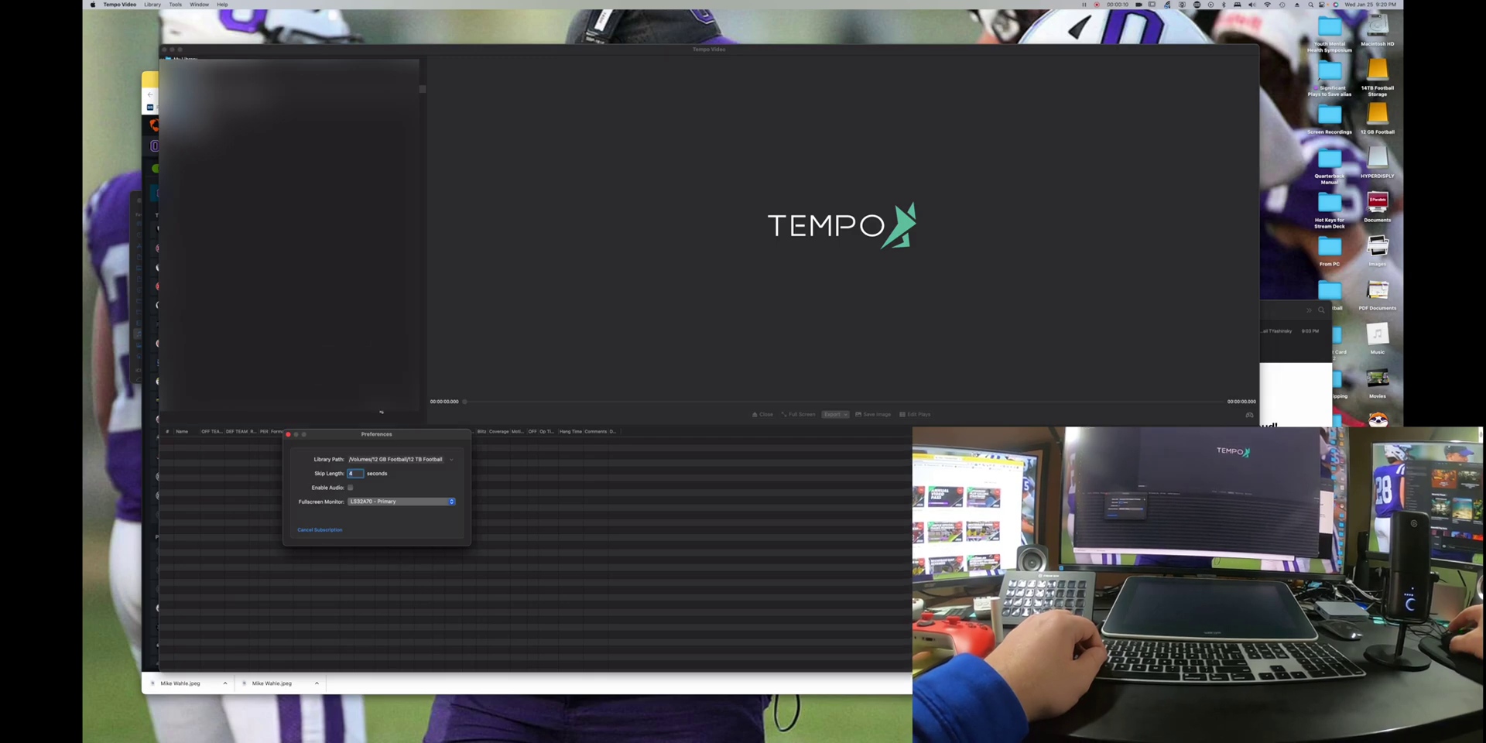
# Cancel choosing a new library folder and close Preferences, leaving the library path unchanged.
pyautogui.click(453, 461)
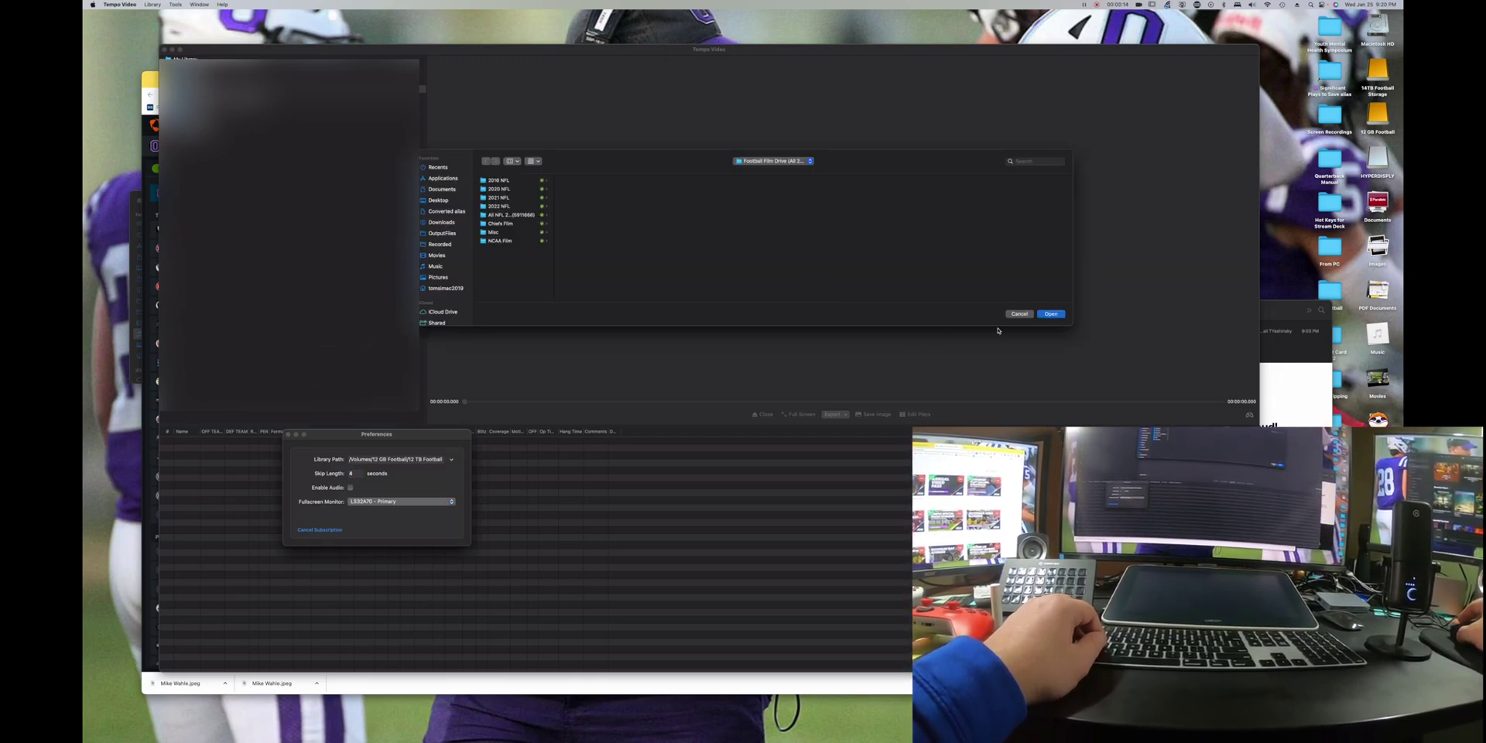
pyautogui.click(1017, 314)
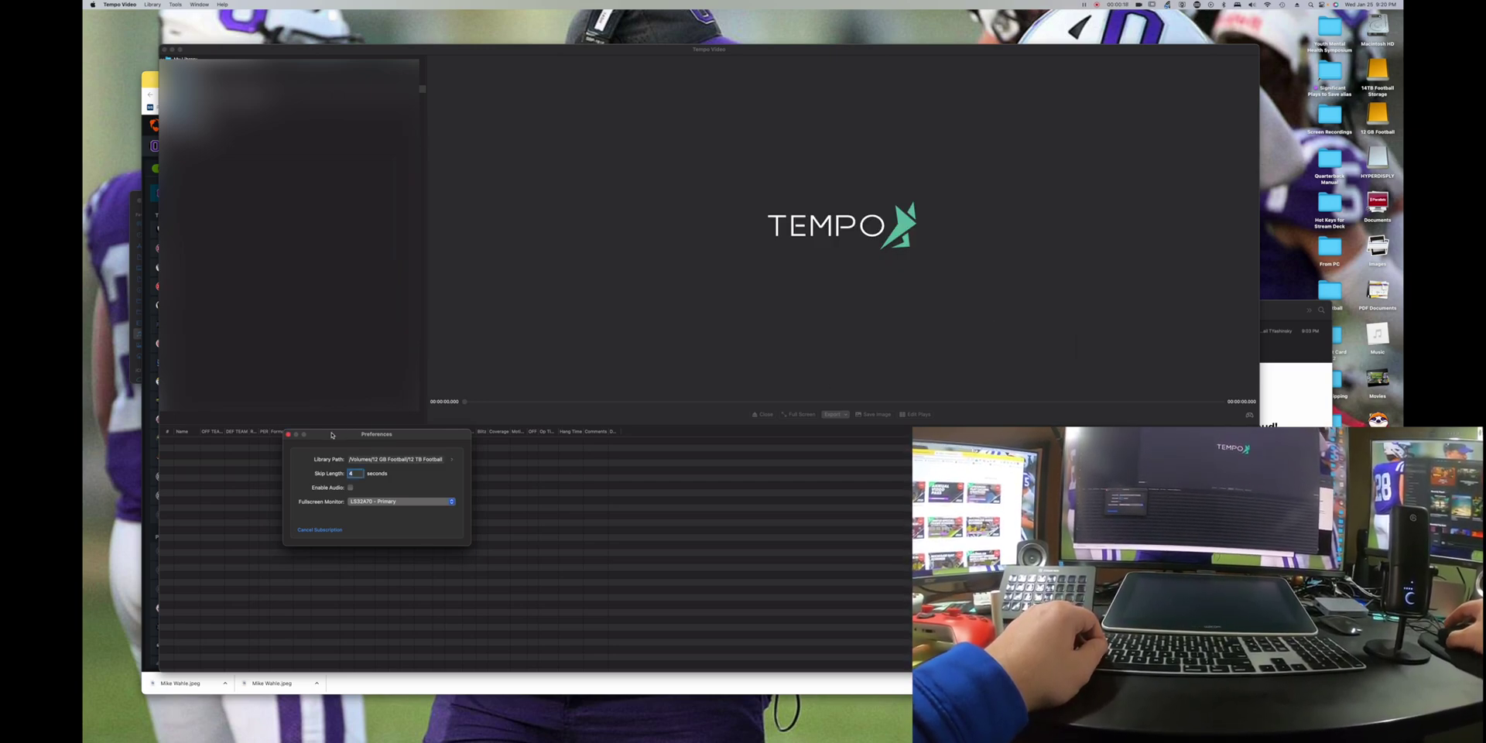
pyautogui.click(288, 434)
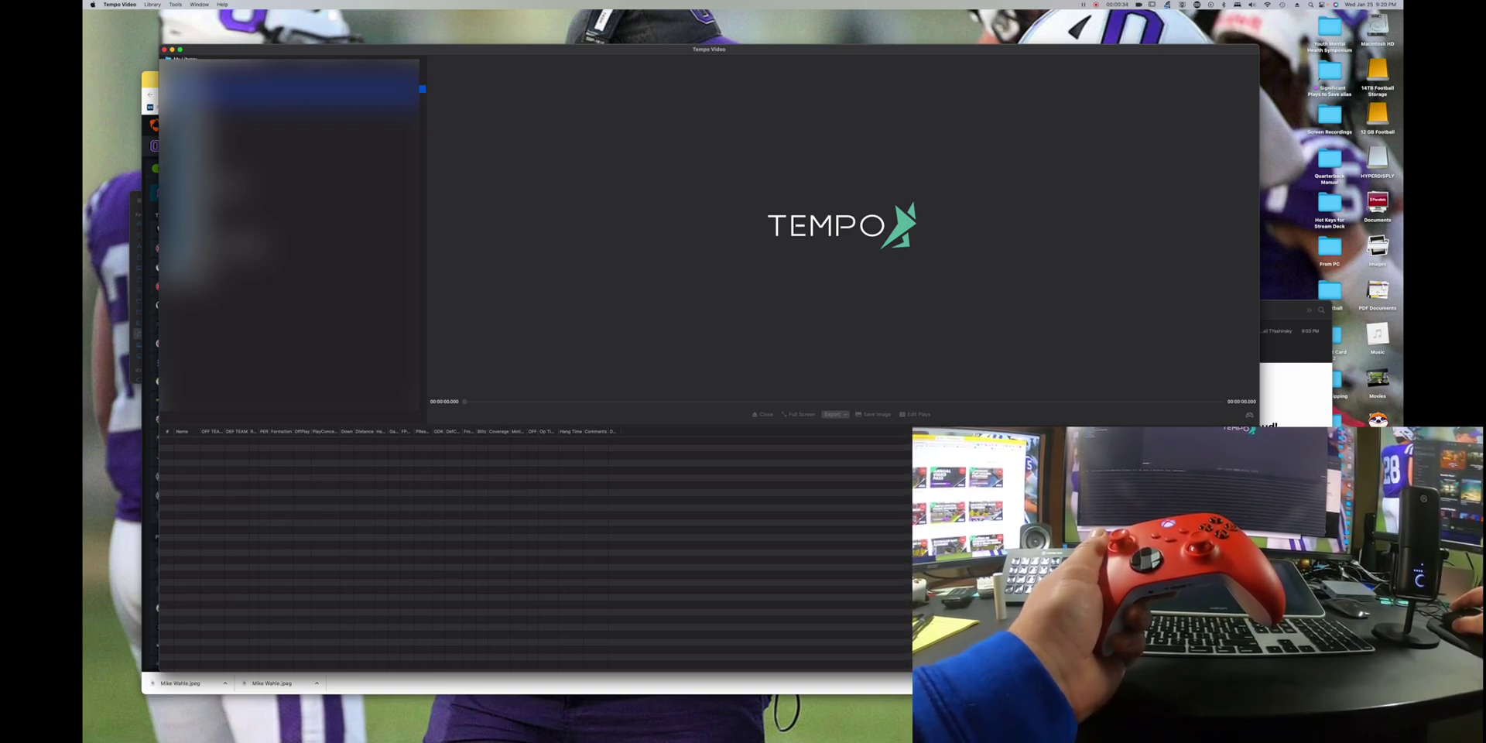
# Move the library selection down to the next game.
pyautogui.press('Down')
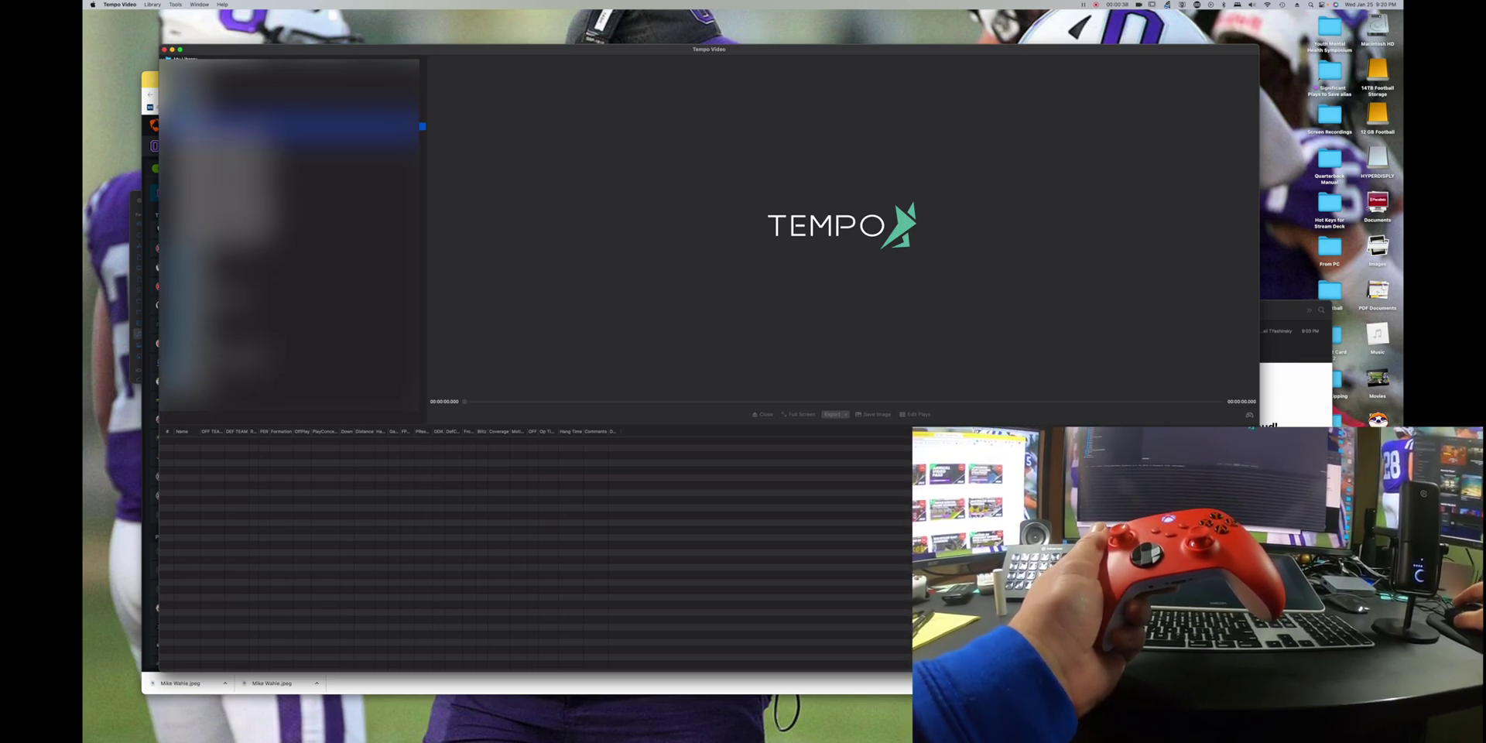
# Open the selected 2022 Week 13 Bengals vs Chiefs game film in the player.
pyautogui.press('Return')
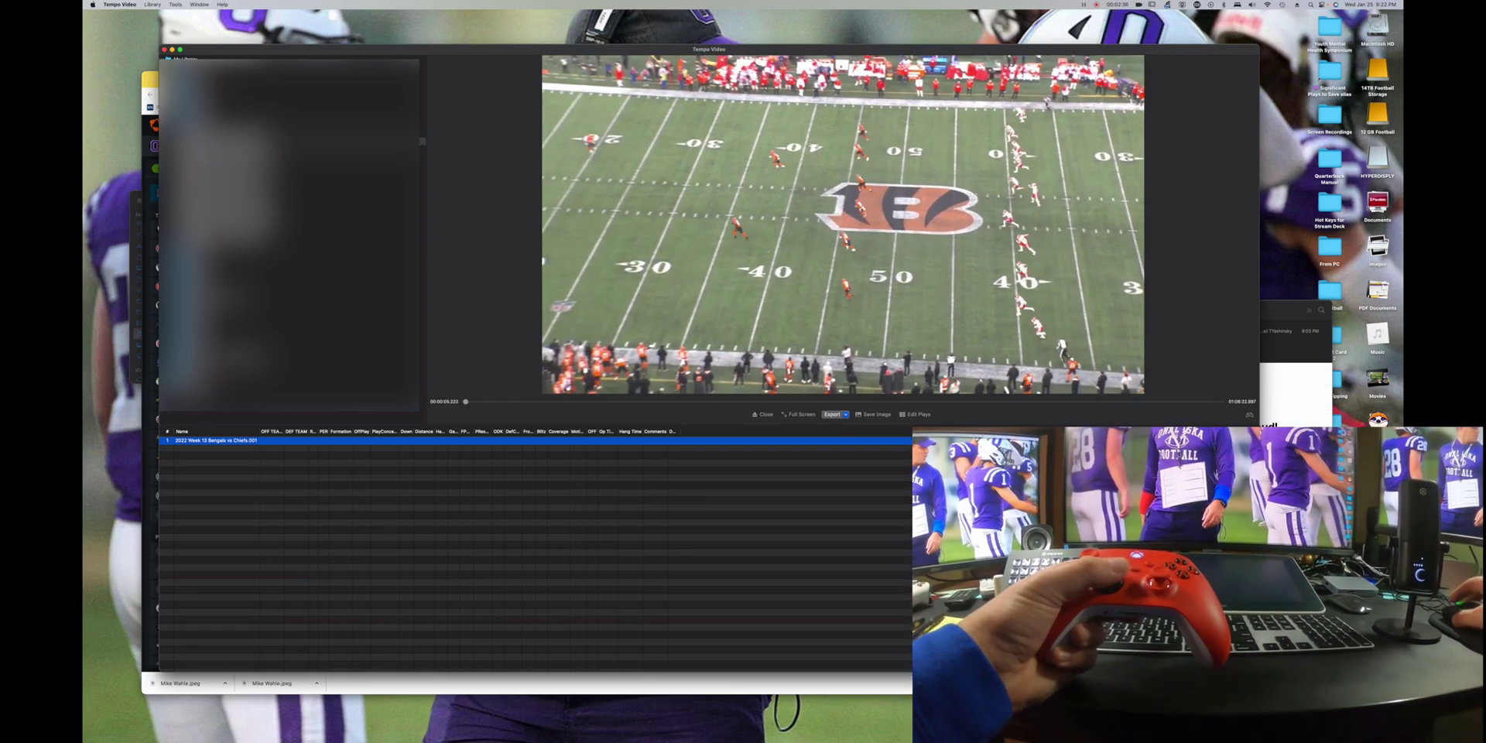
# Briefly show the desktop, then switch the Bengals vs Chiefs film into Edit Plays mode.
pyautogui.press('F11')
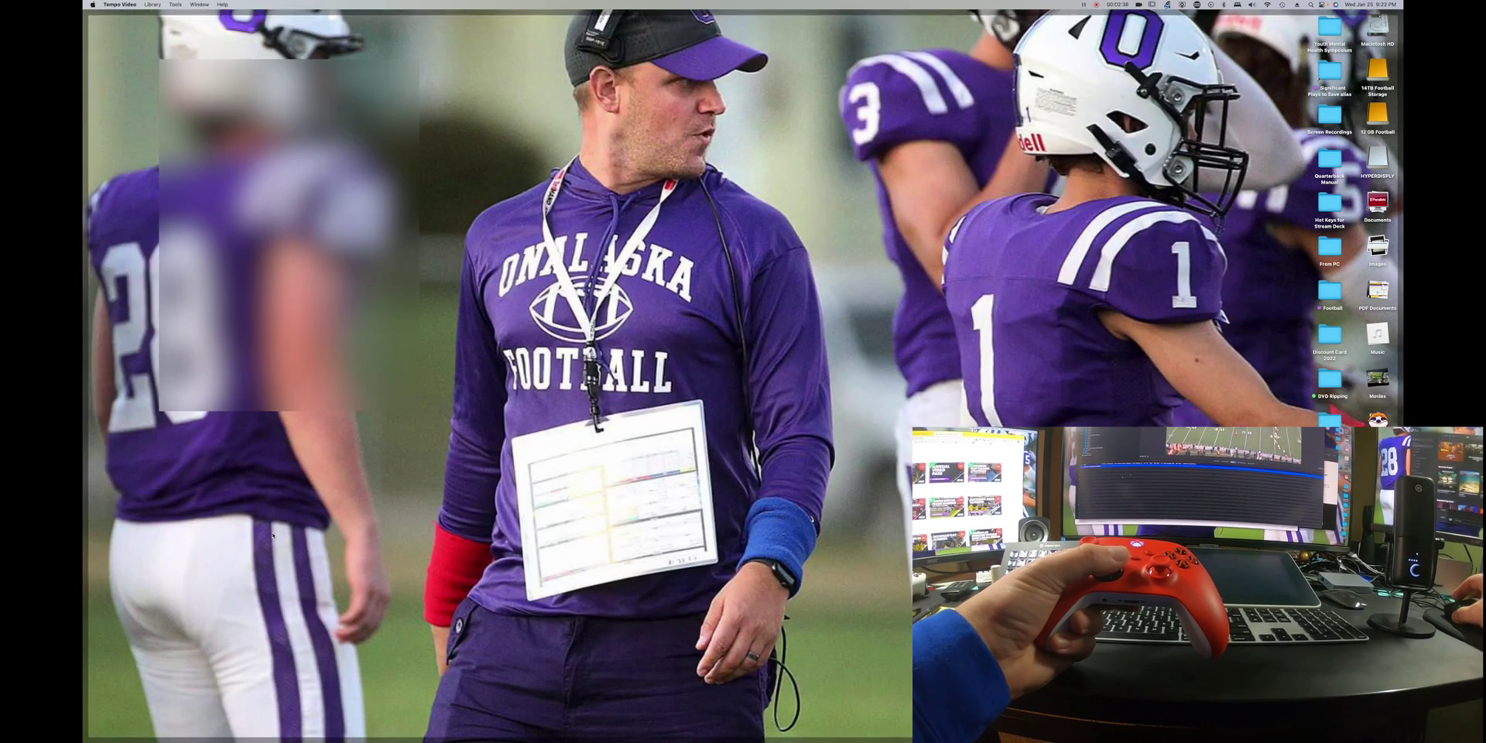
pyautogui.press('F11')
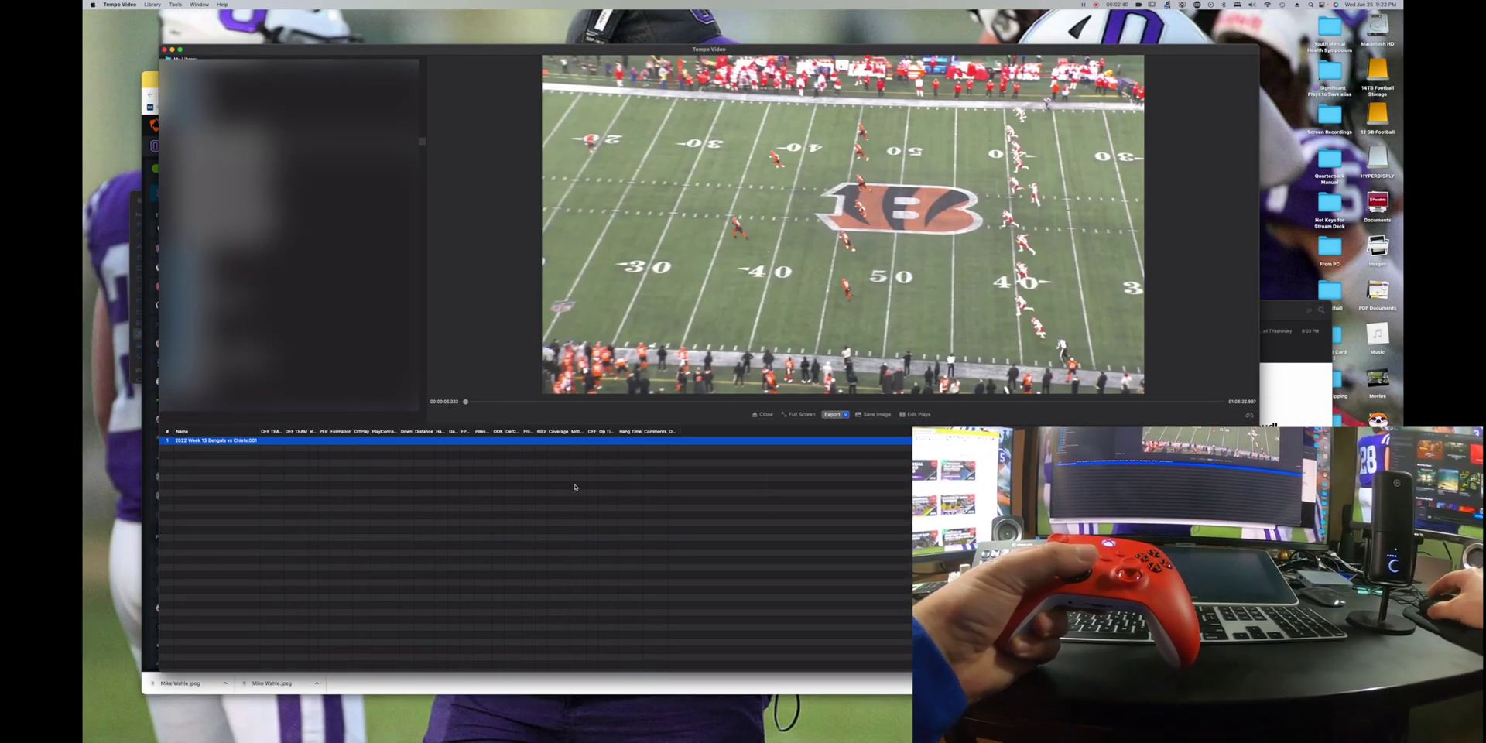
pyautogui.click(918, 414)
# Select the full game clip and play the film from the very start.
pyautogui.click(203, 443)
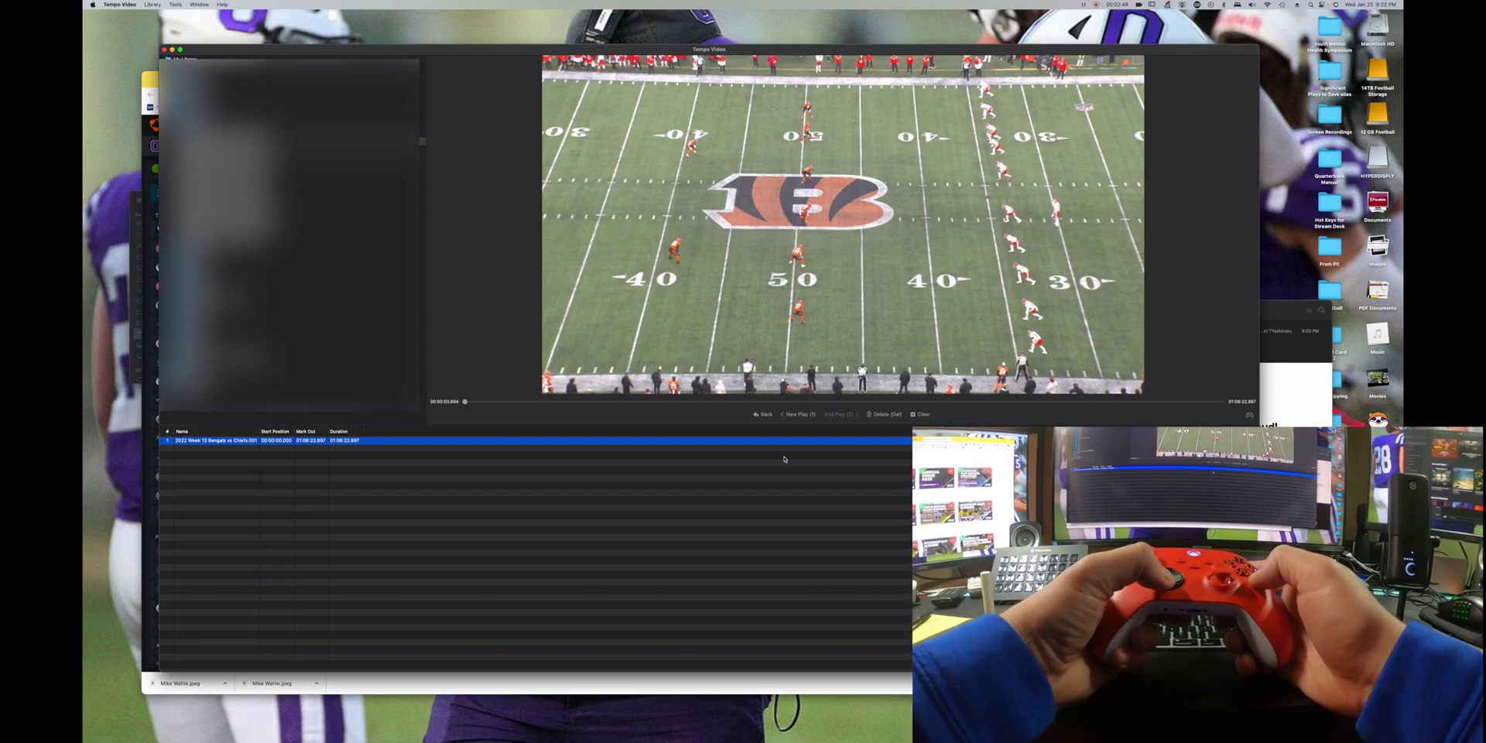
pyautogui.press('Left')
pyautogui.press('space')
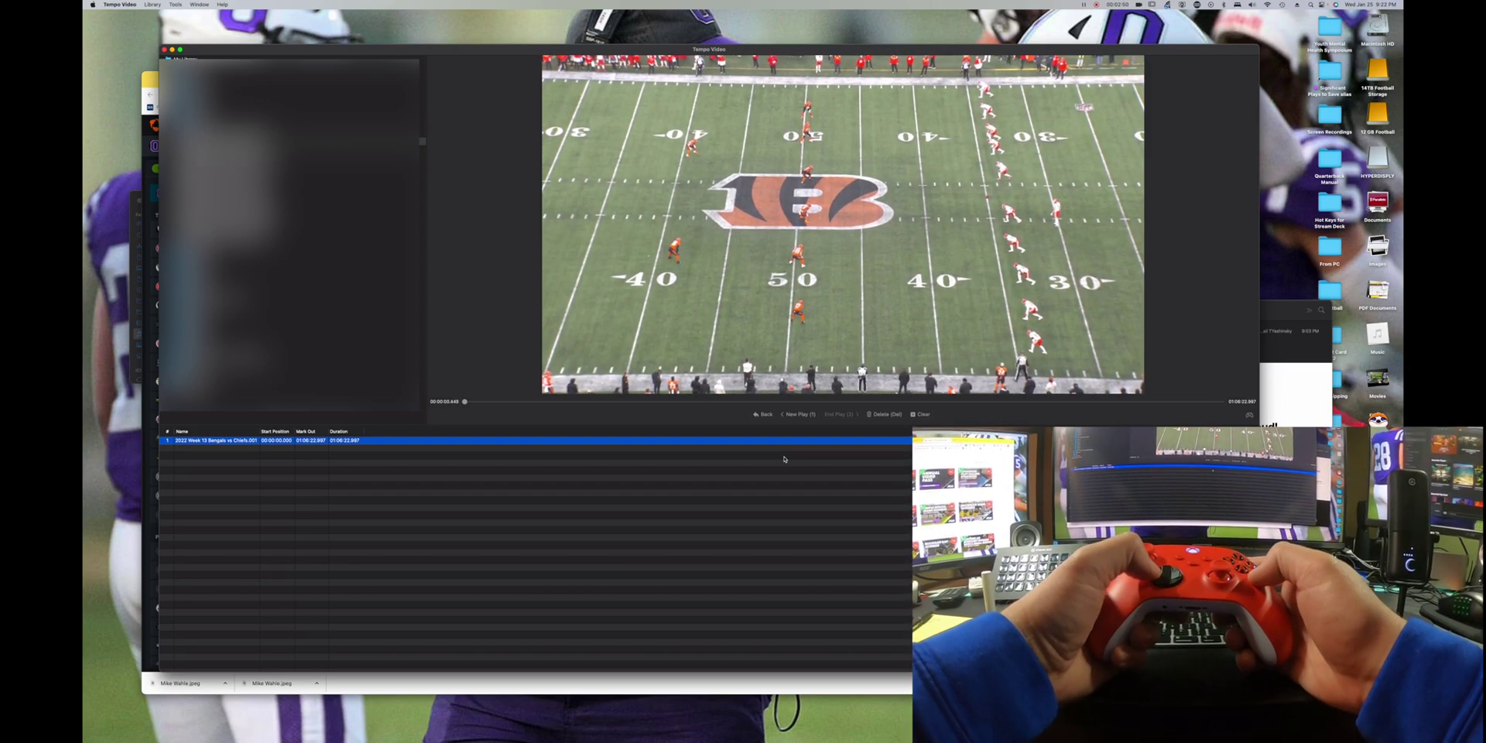
# Mark start and end points for plays 2, 3 and 4 as the film runs.
pyautogui.press('1')
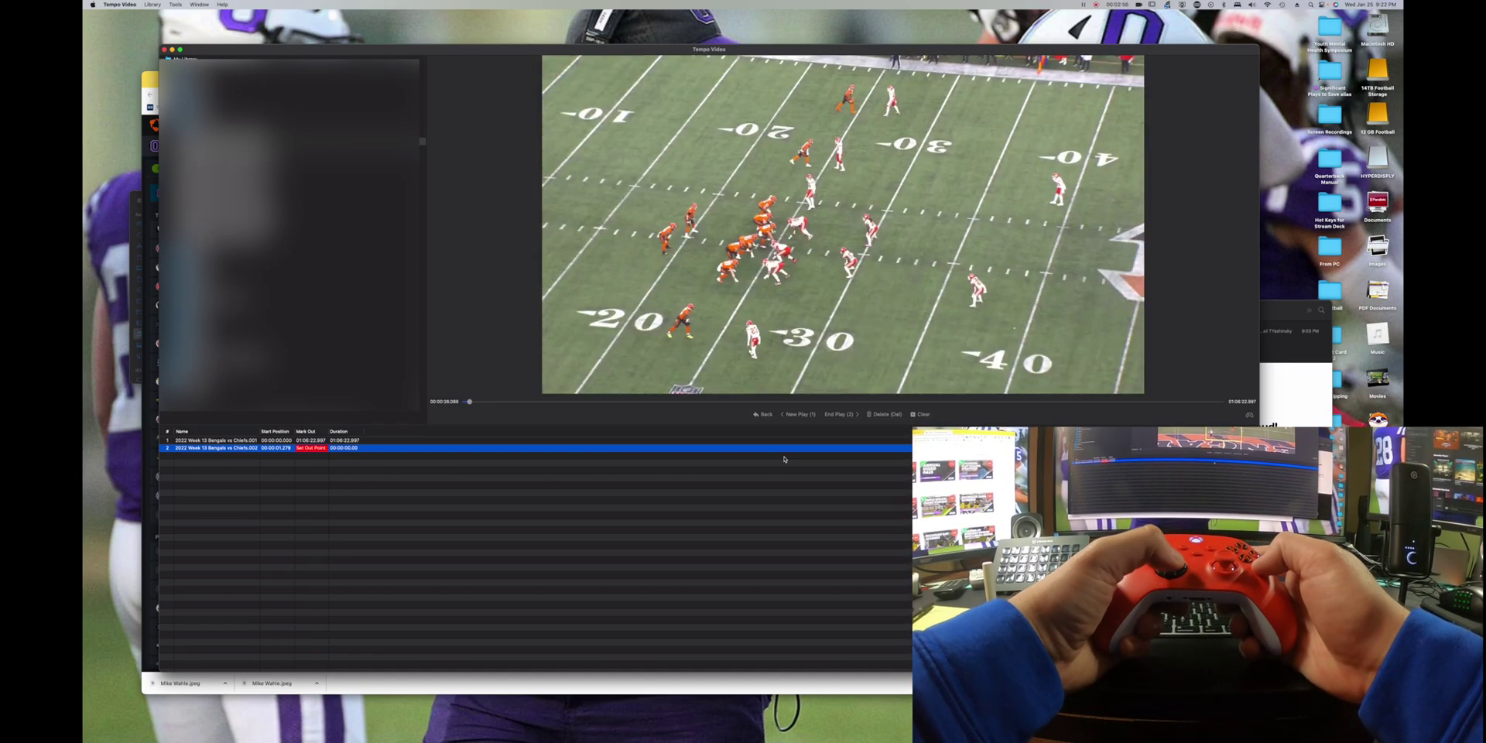
pyautogui.press('2')
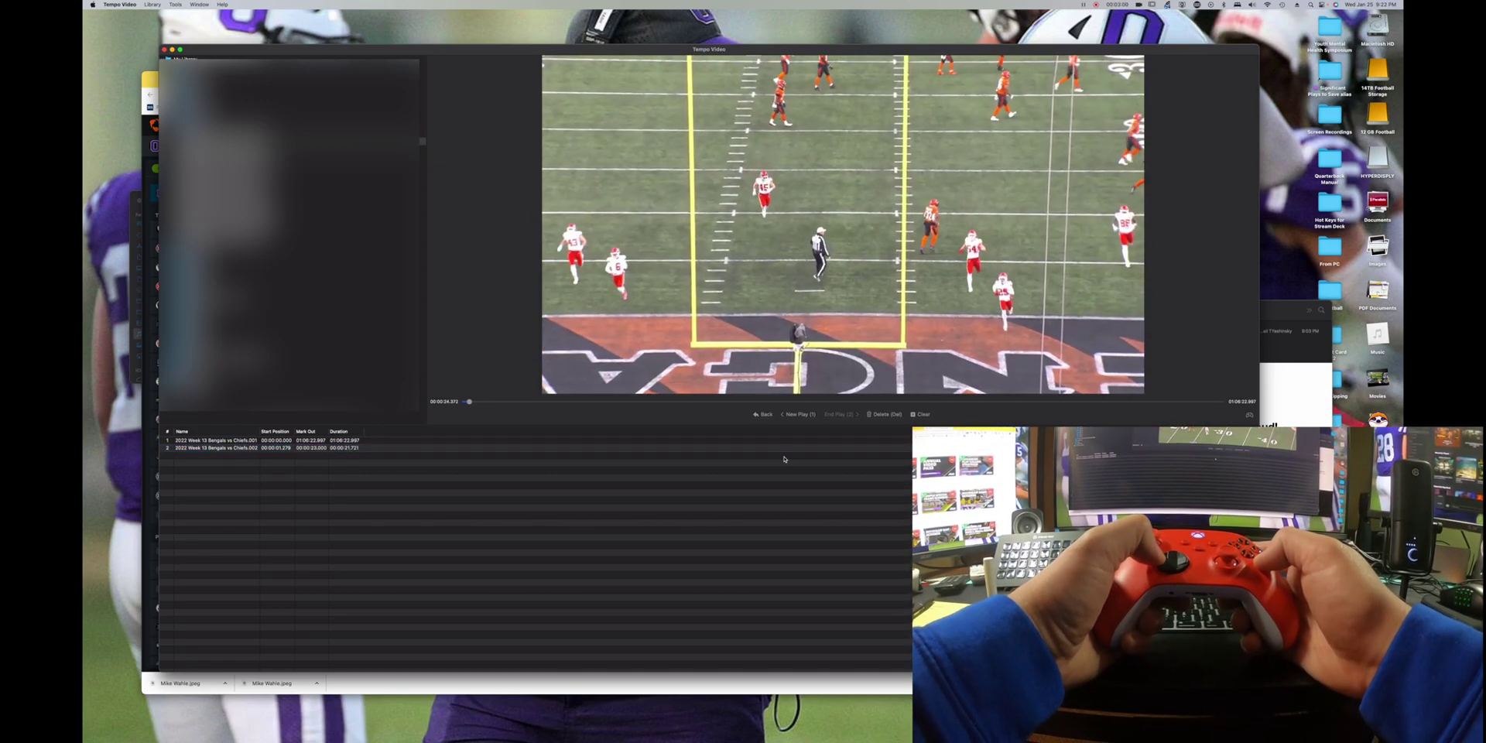
pyautogui.press('1')
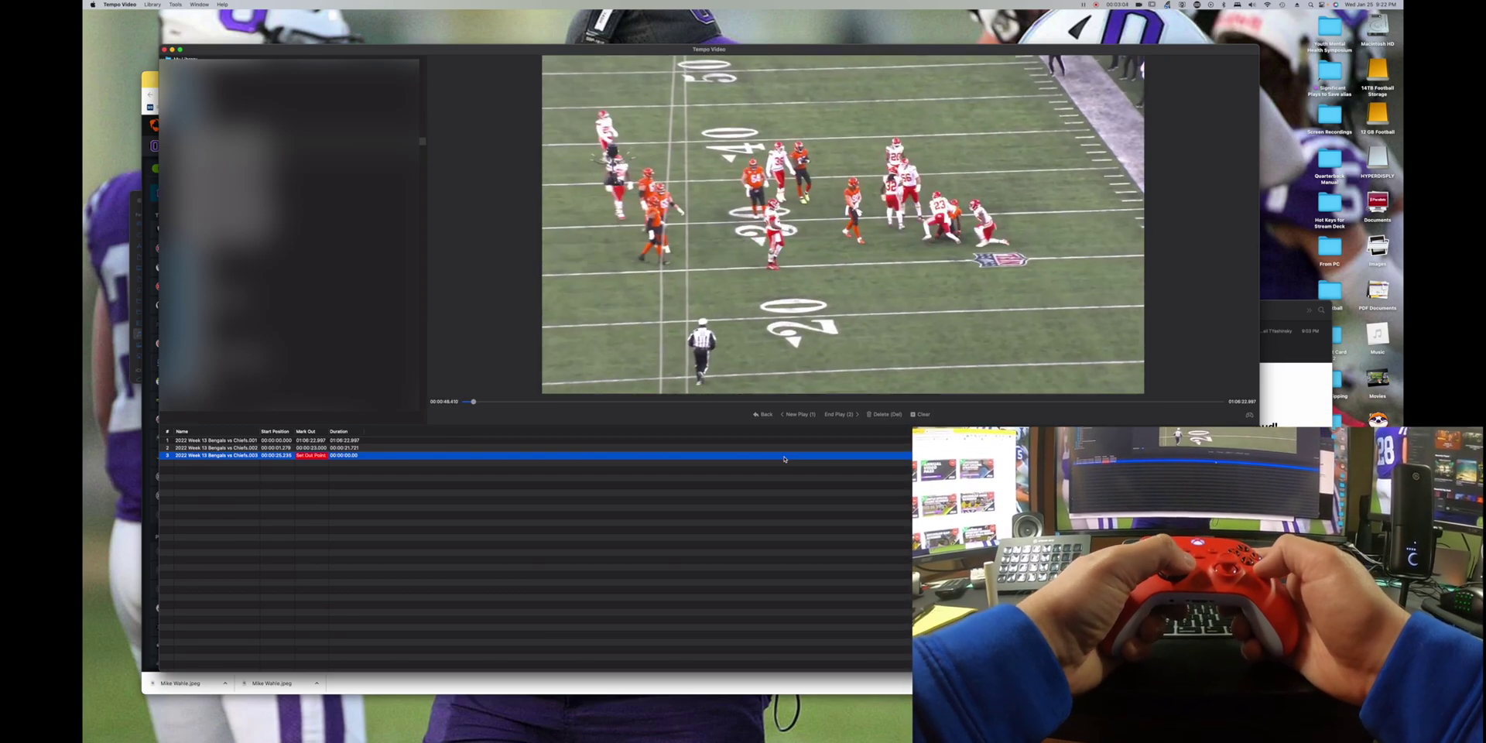
pyautogui.press('2')
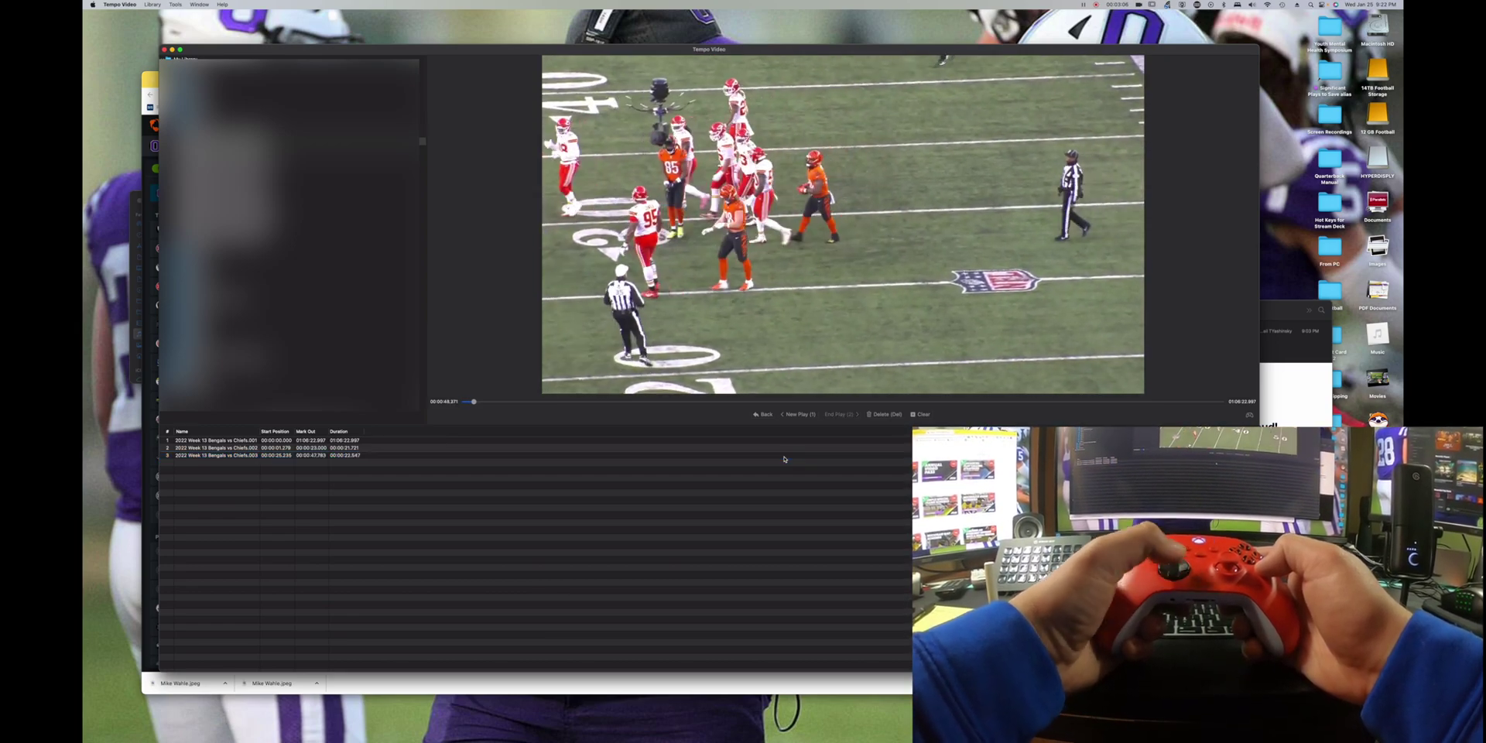
pyautogui.press('1')
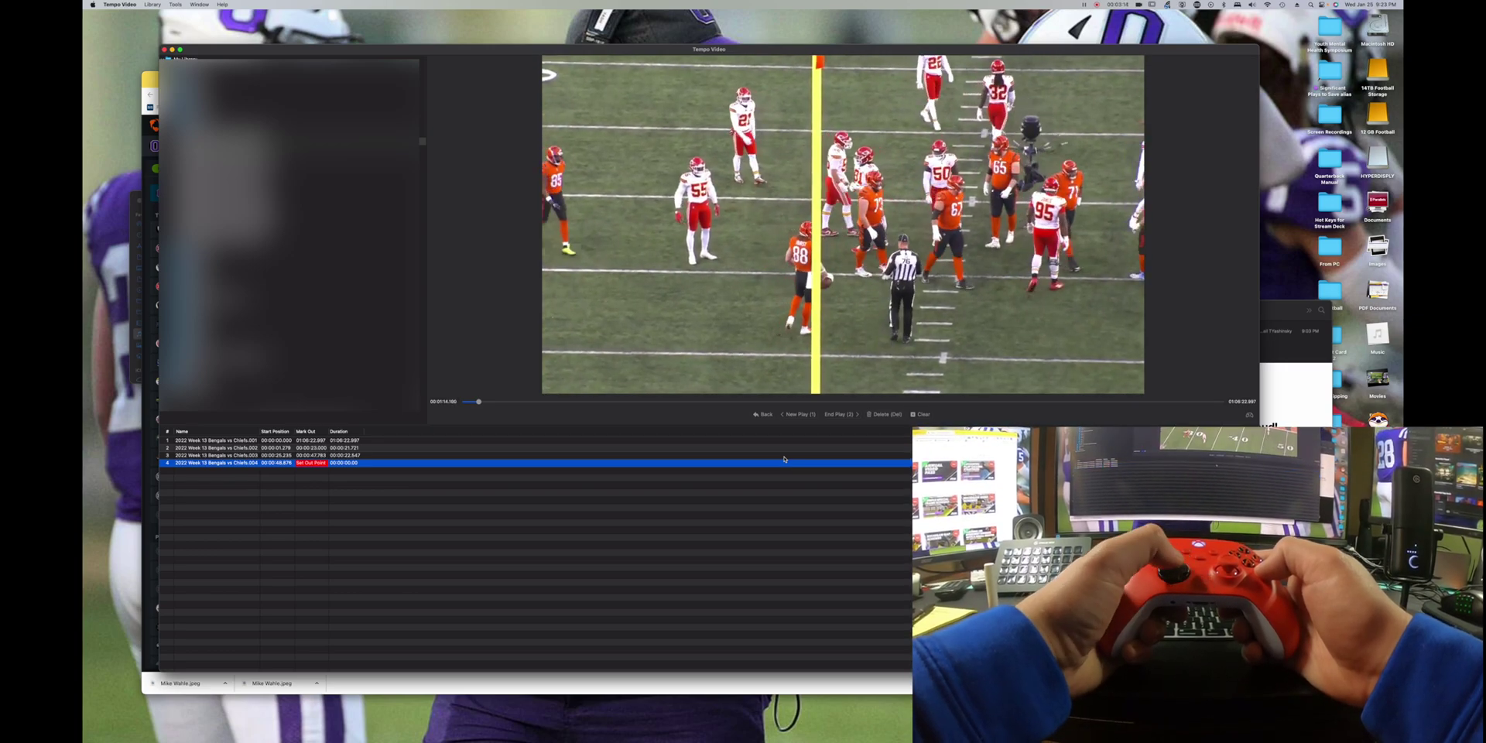
pyautogui.press('2')
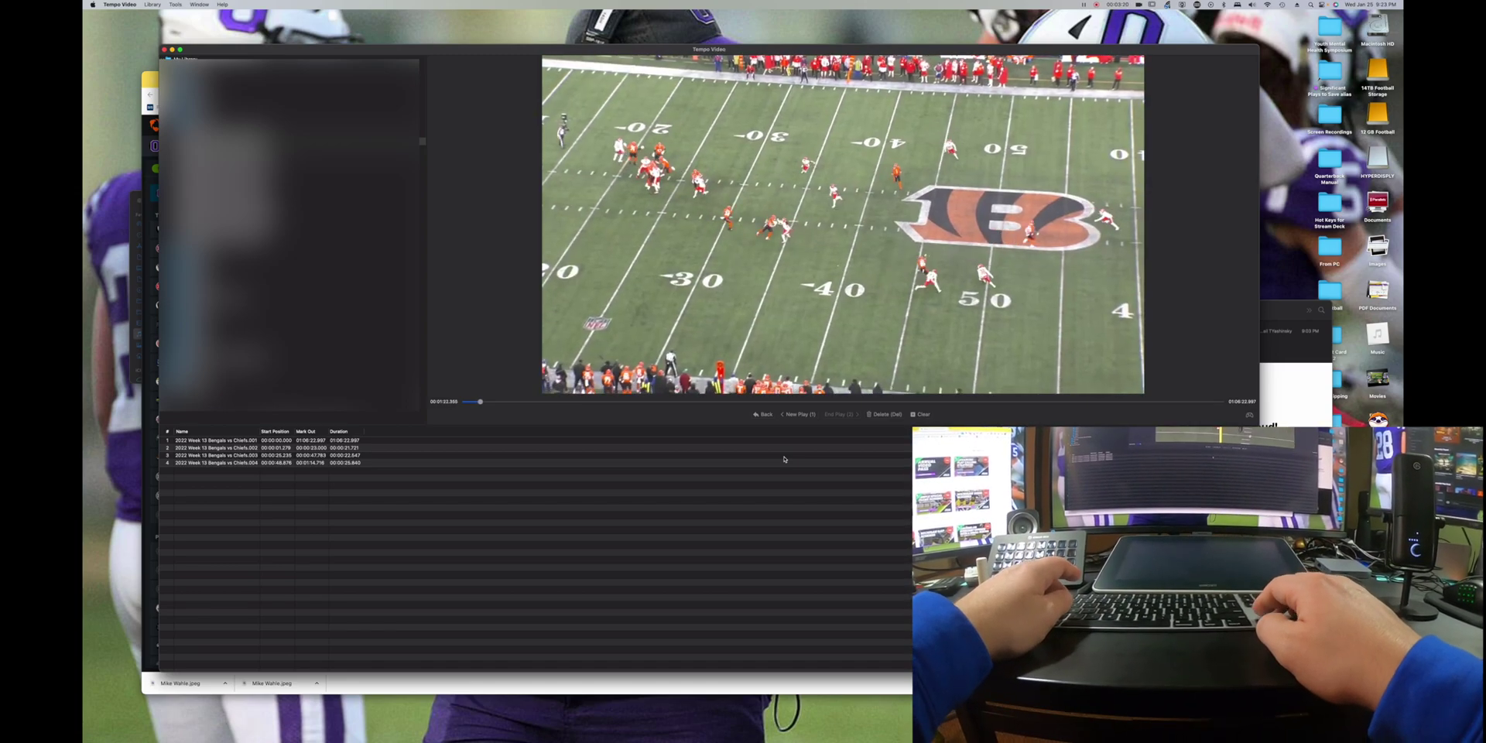
# Mark start and end points for plays 5 through 9, ending play 9 at 00:03:27.791.
pyautogui.press('1')
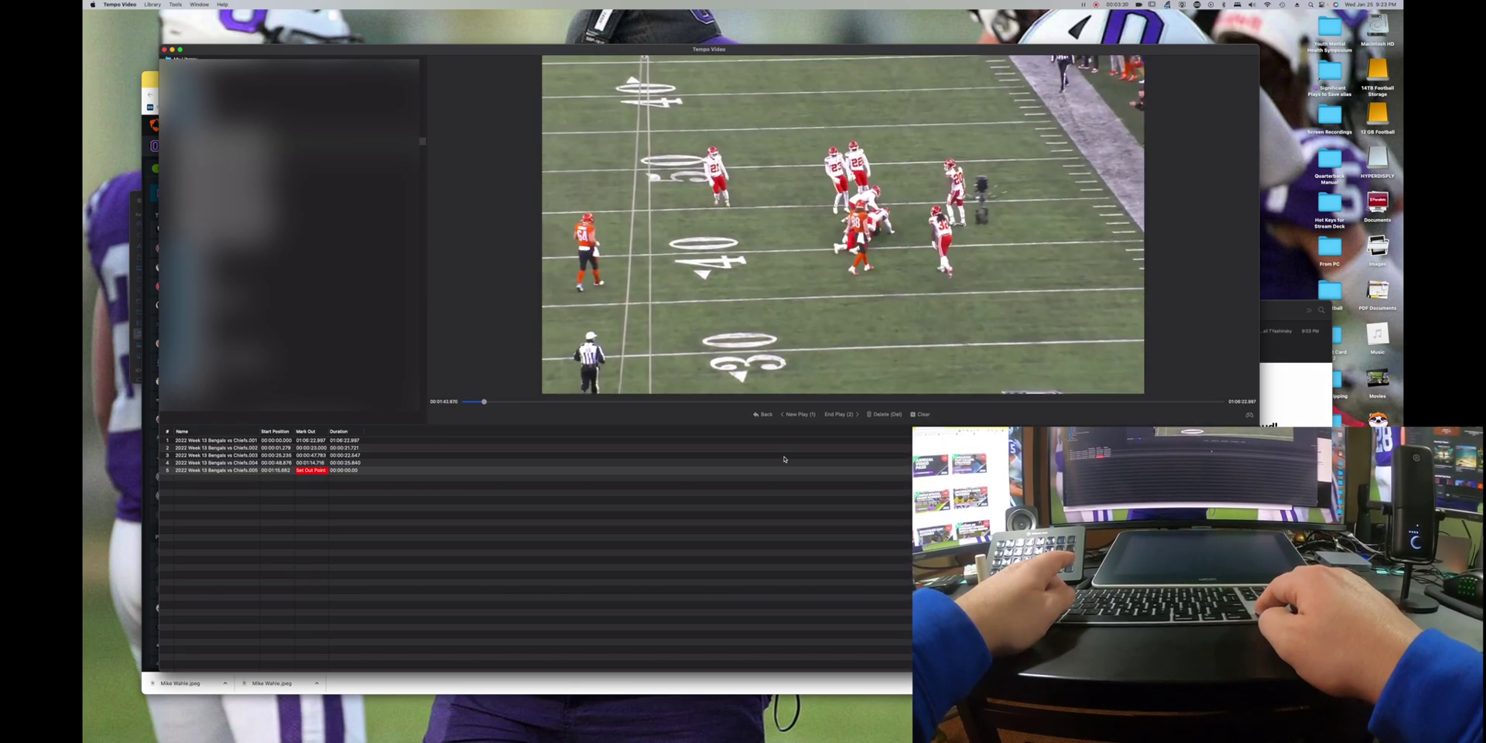
pyautogui.press('2')
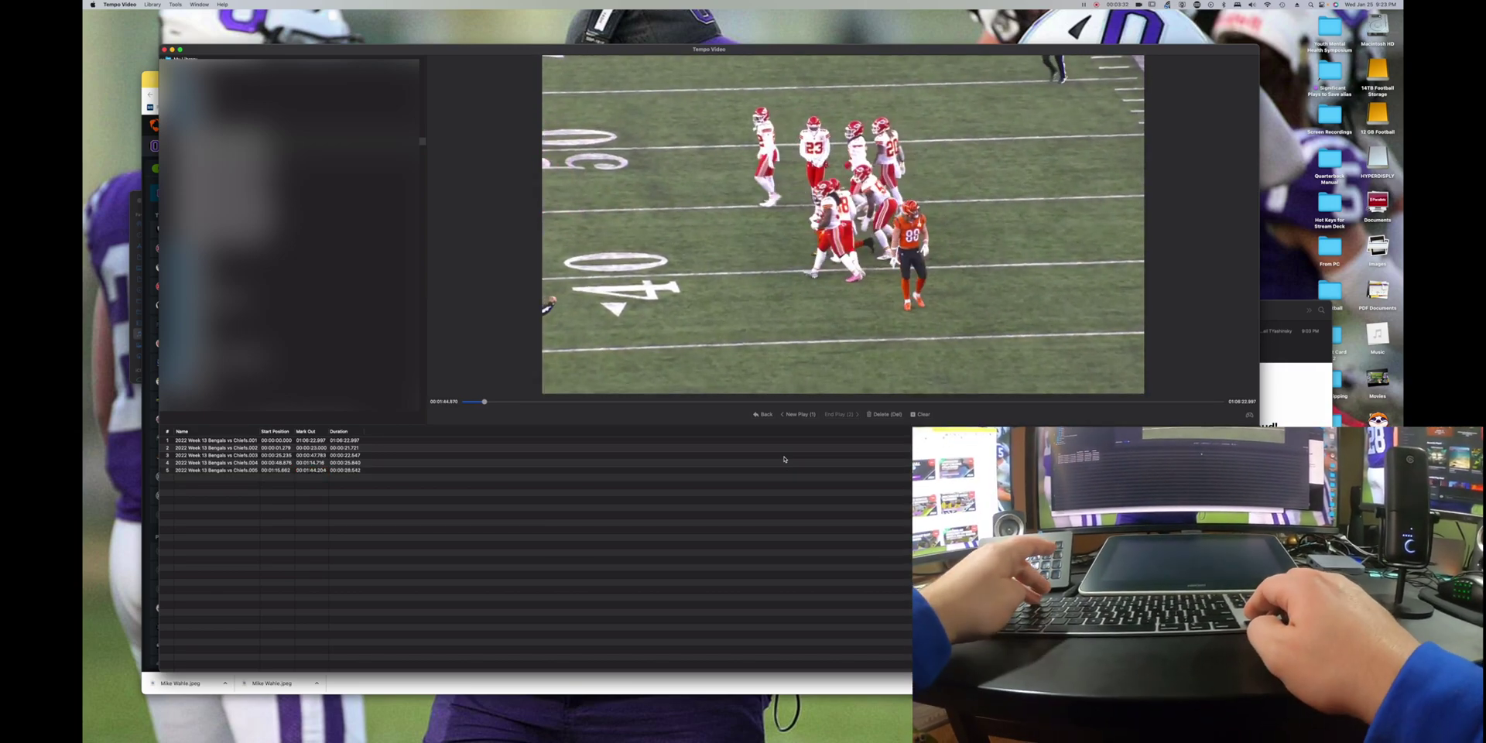
pyautogui.press('1')
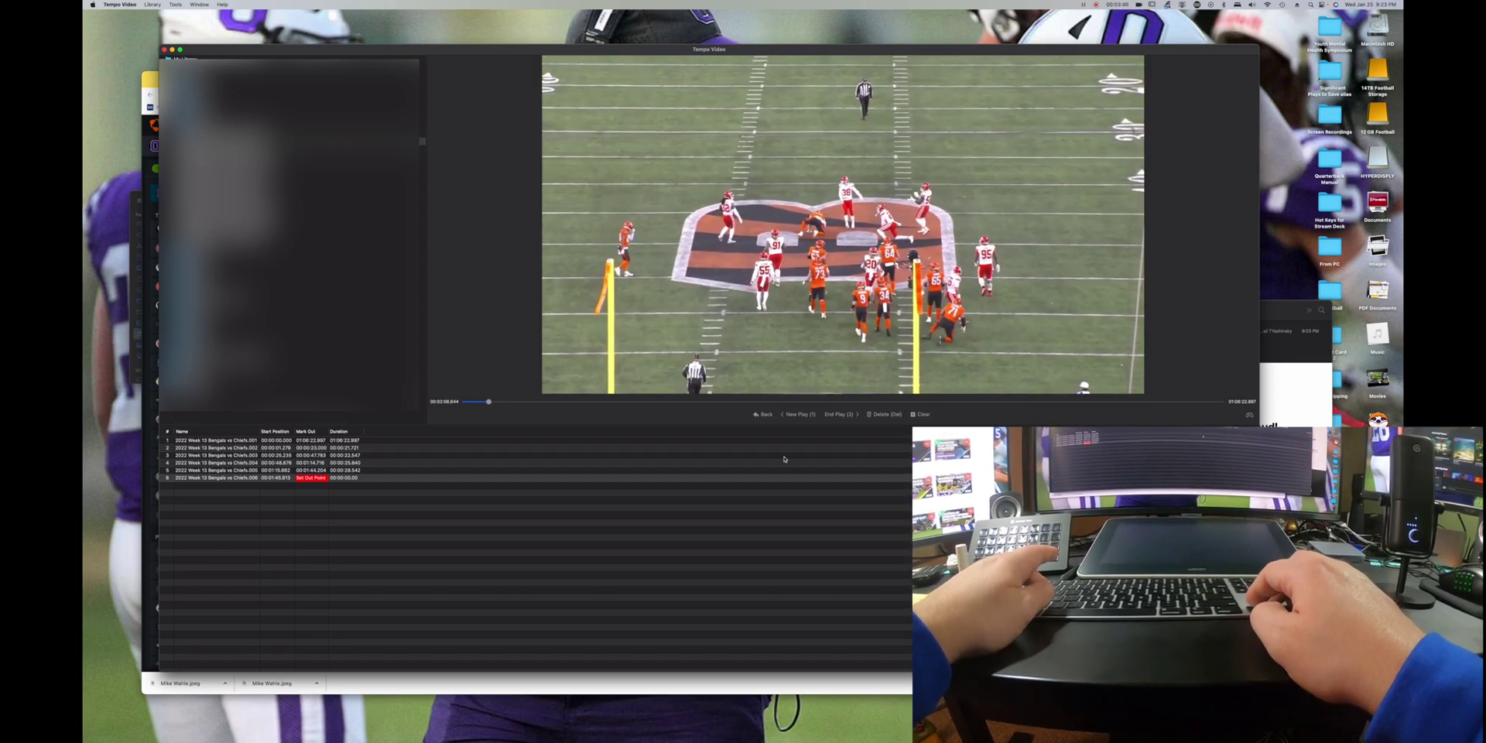
pyautogui.press('2')
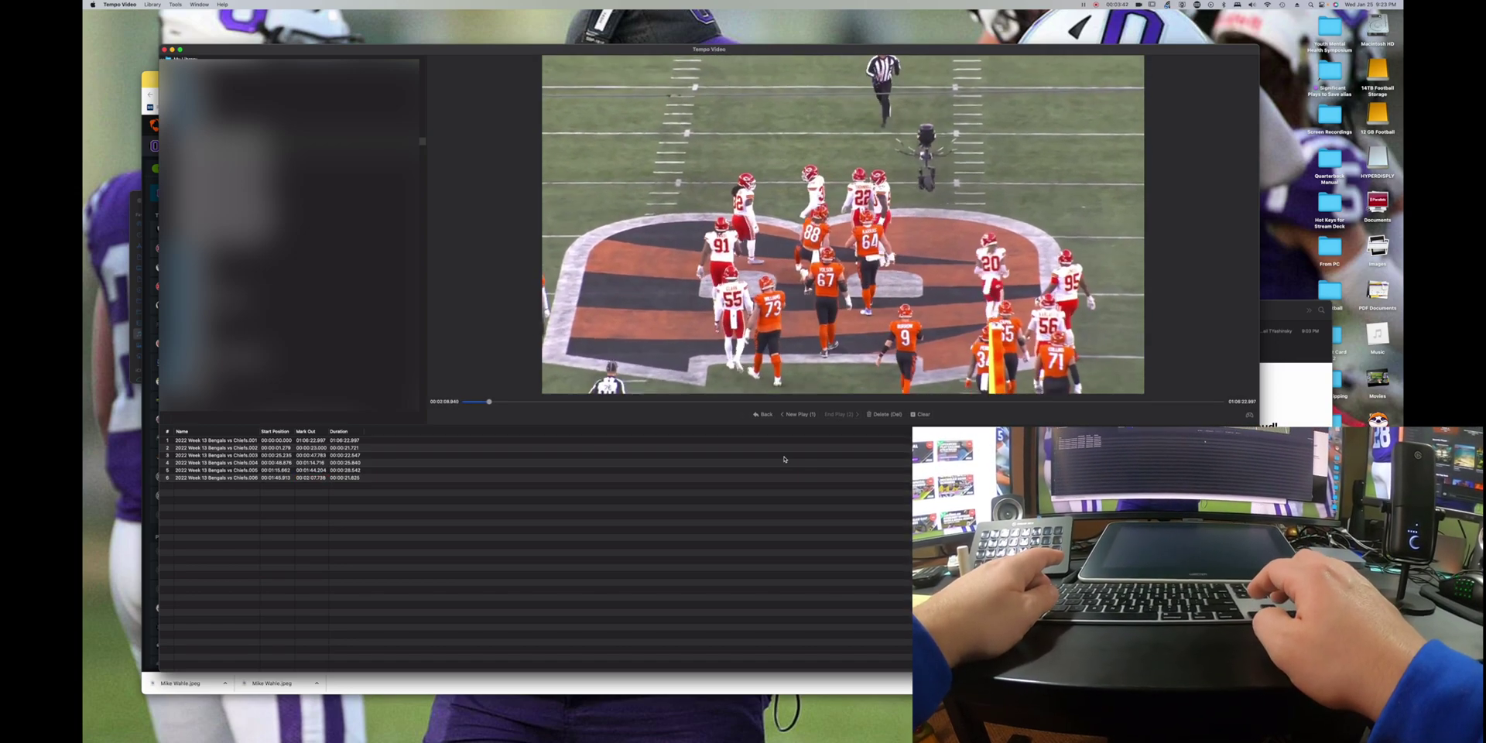
pyautogui.press('1')
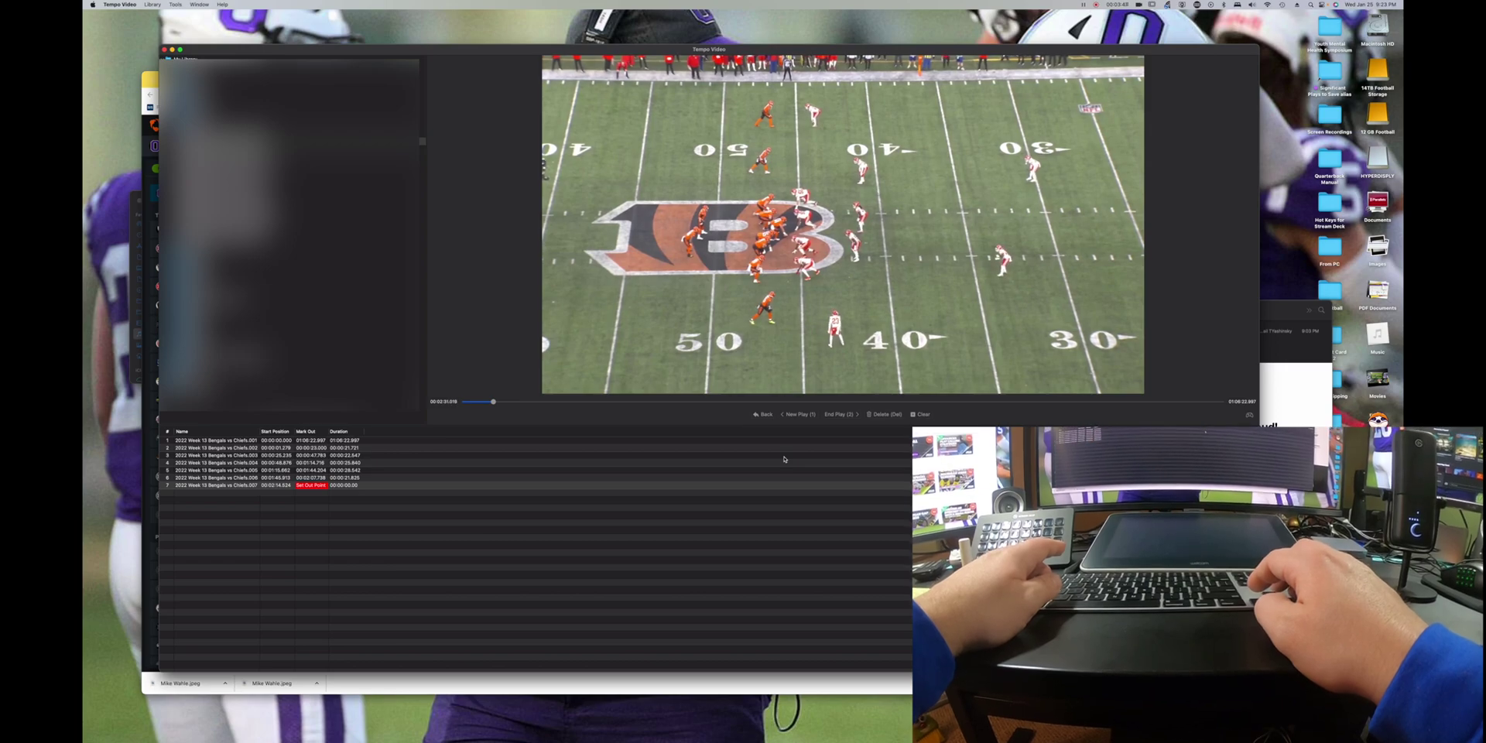
pyautogui.press('2')
pyautogui.press('1')
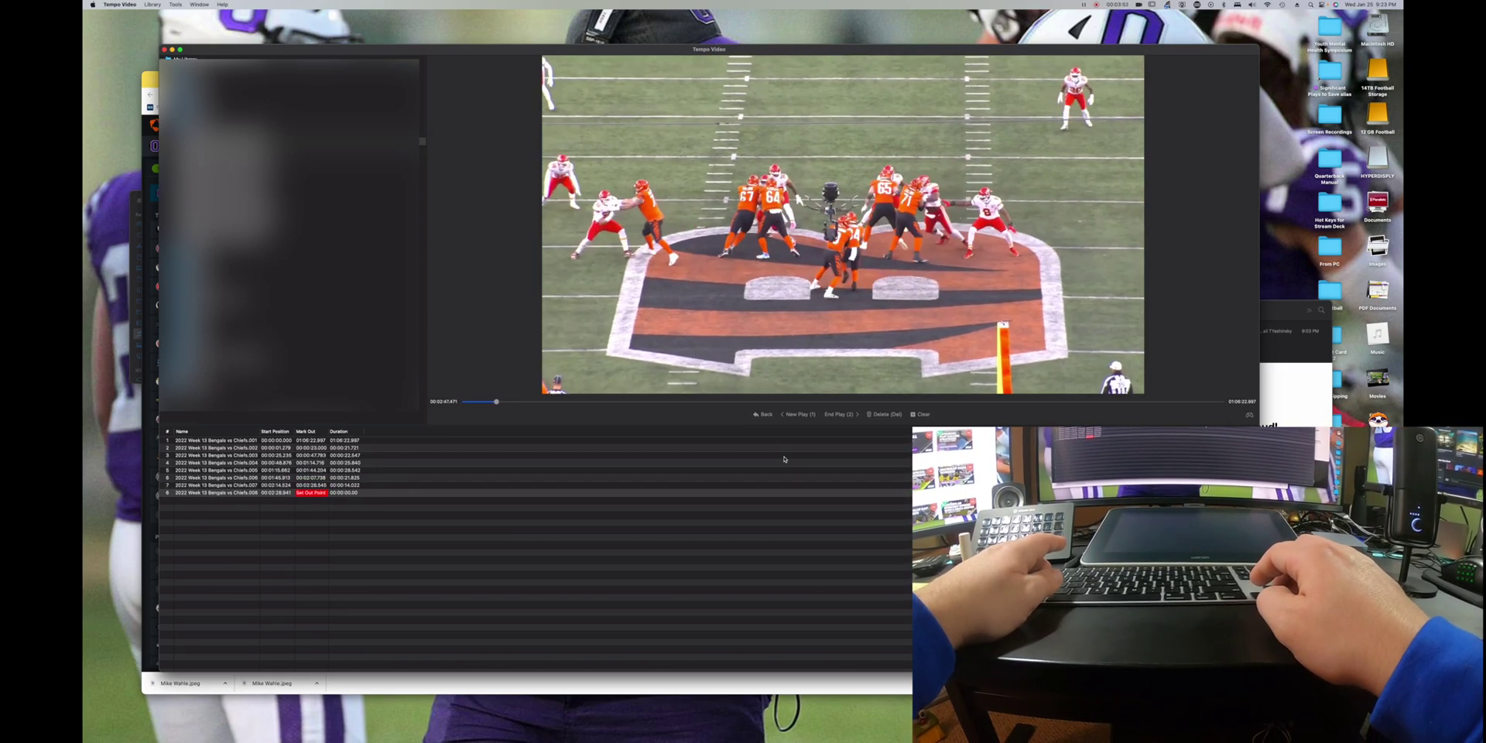
pyautogui.press('2')
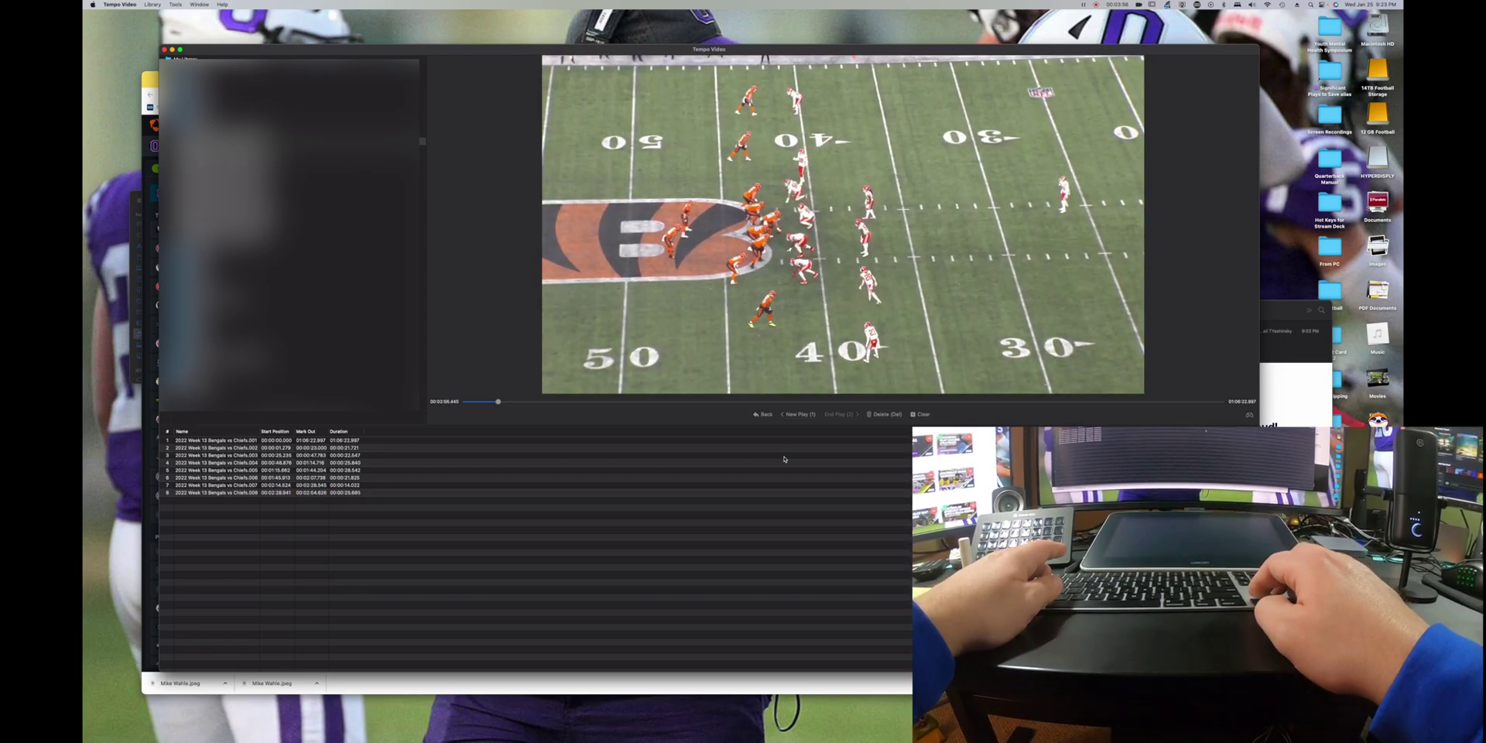
pyautogui.press('1')
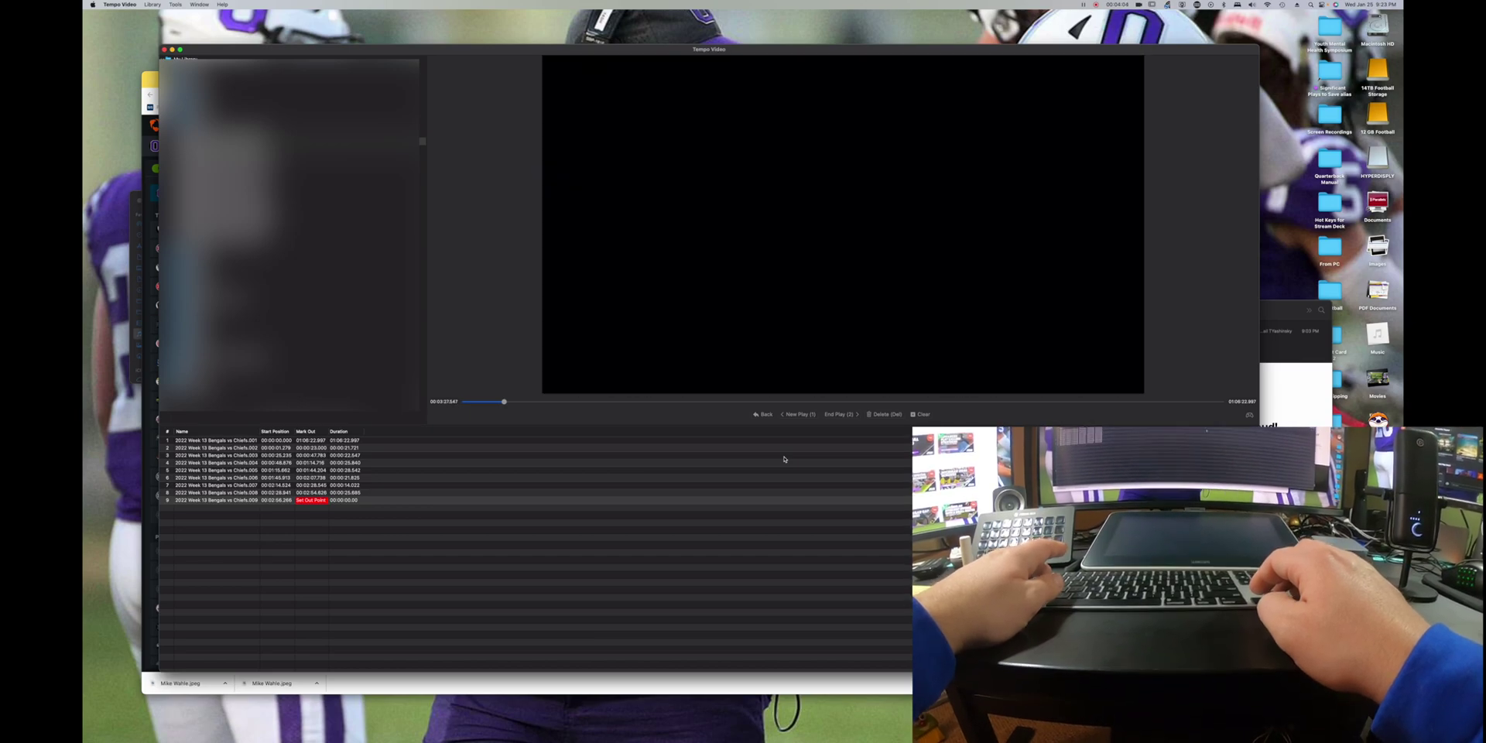
pyautogui.press('2')
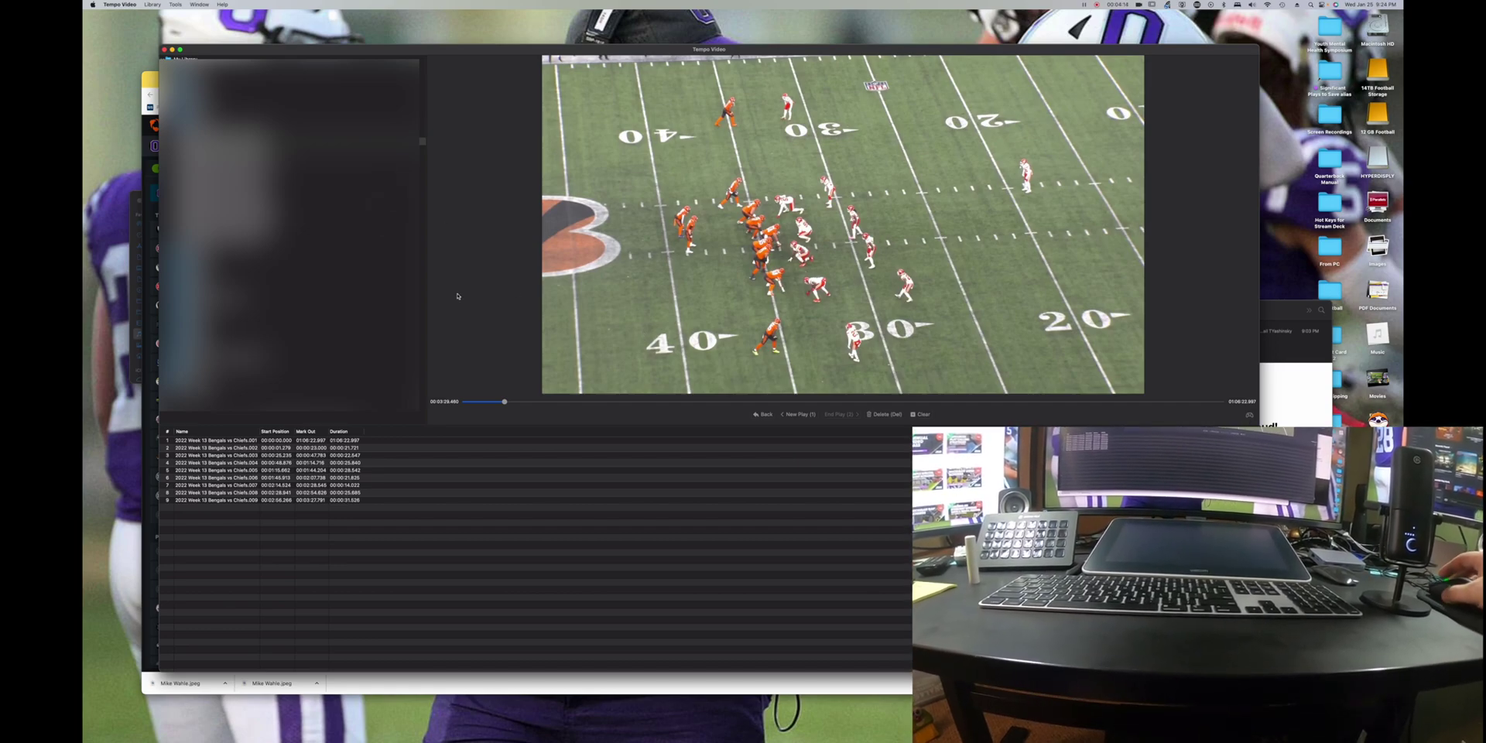
# Open Tempo Video Settings and browse for a new Library Path folder.
pyautogui.click(119, 4)
pyautogui.click(125, 28)
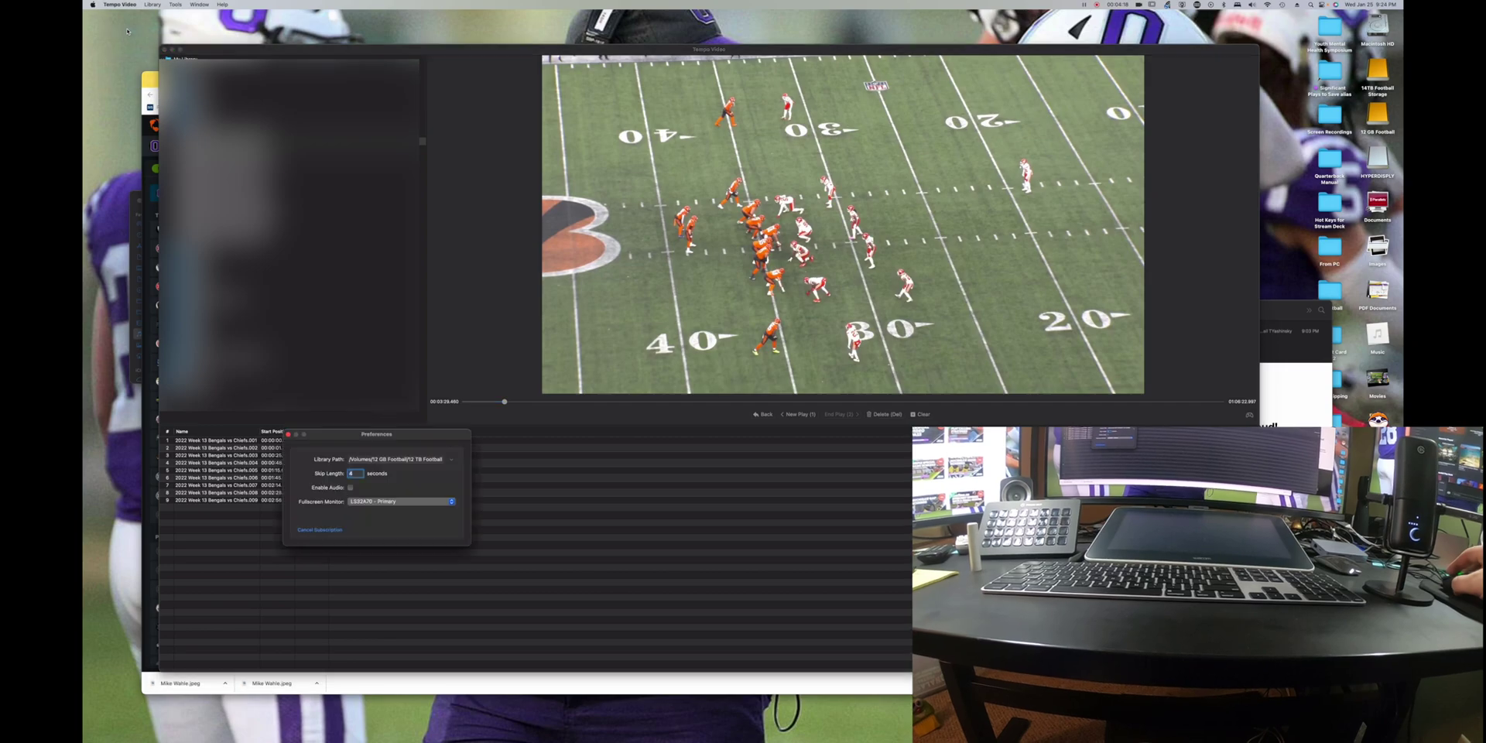
pyautogui.click(452, 460)
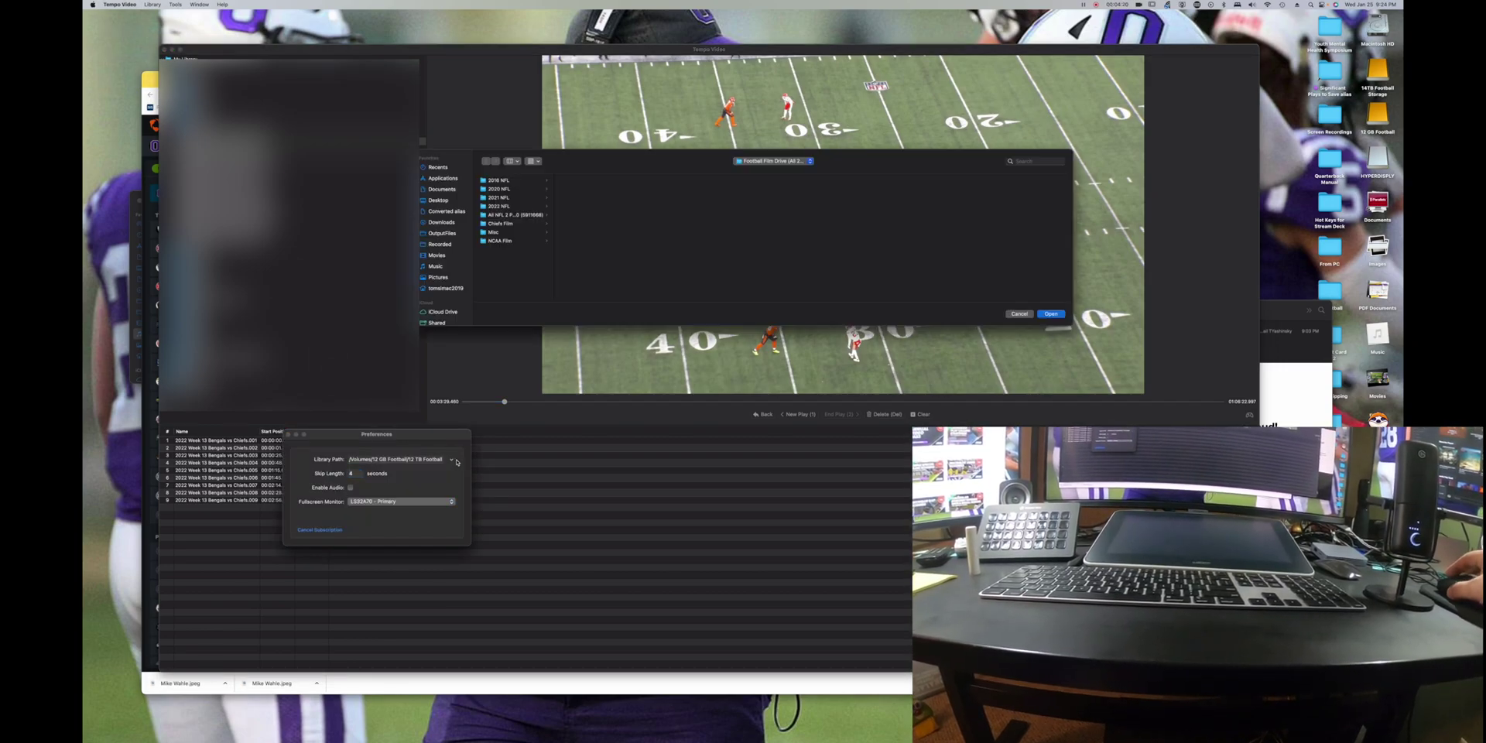
pyautogui.scroll(2, 441, 290)
pyautogui.scroll(-8, 445, 268)
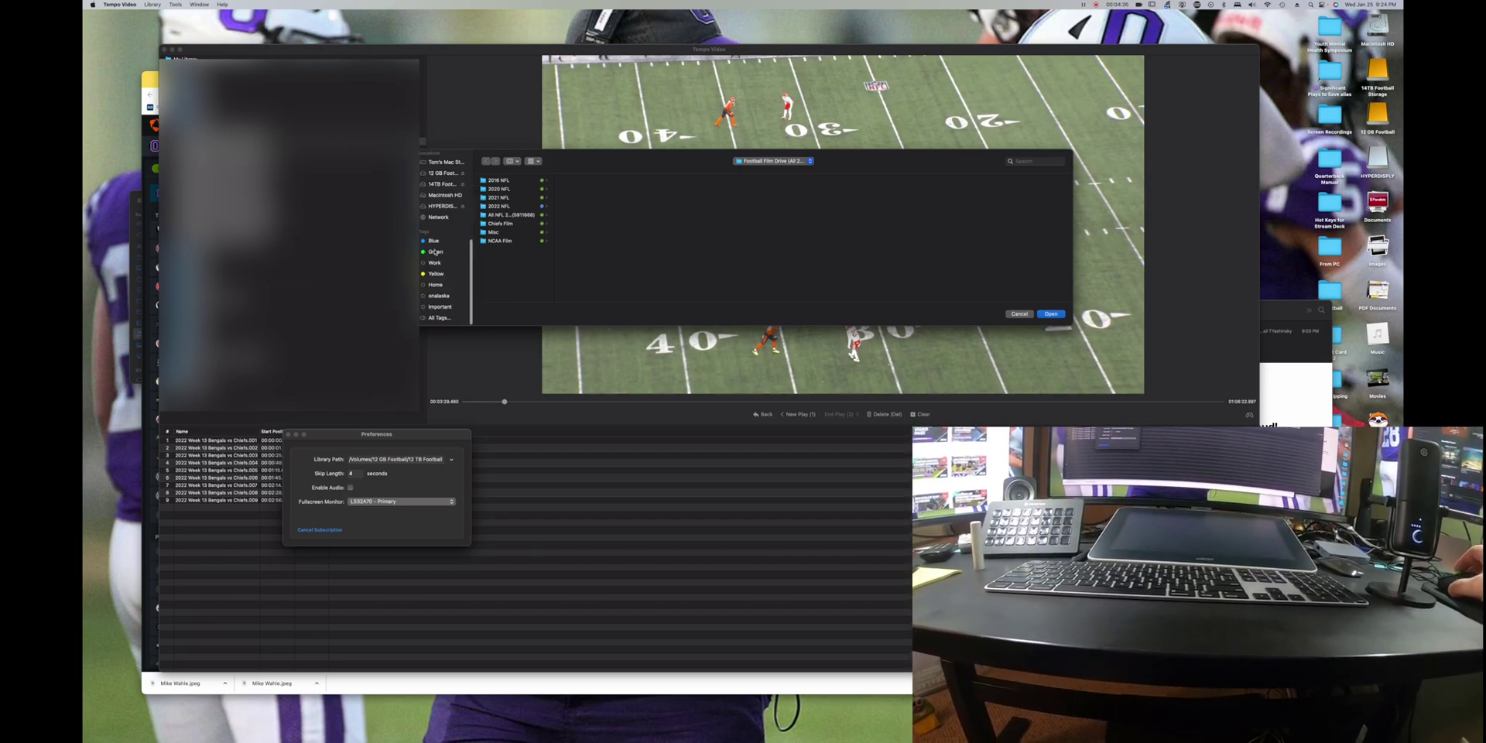
pyautogui.scroll(2, 441, 221)
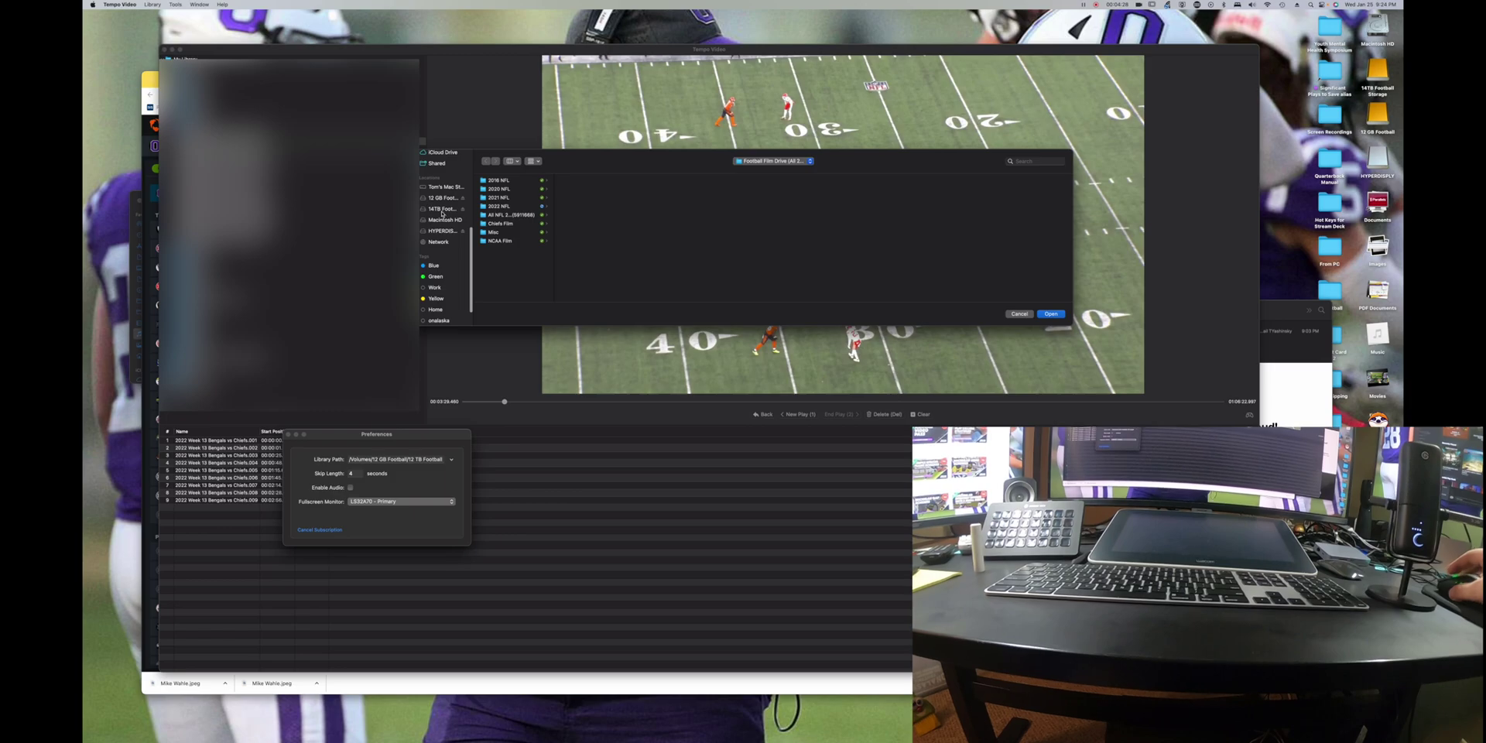
# Set the library path to 12 GB Football/2022 WIAA Games and close Preferences.
pyautogui.click(442, 212)
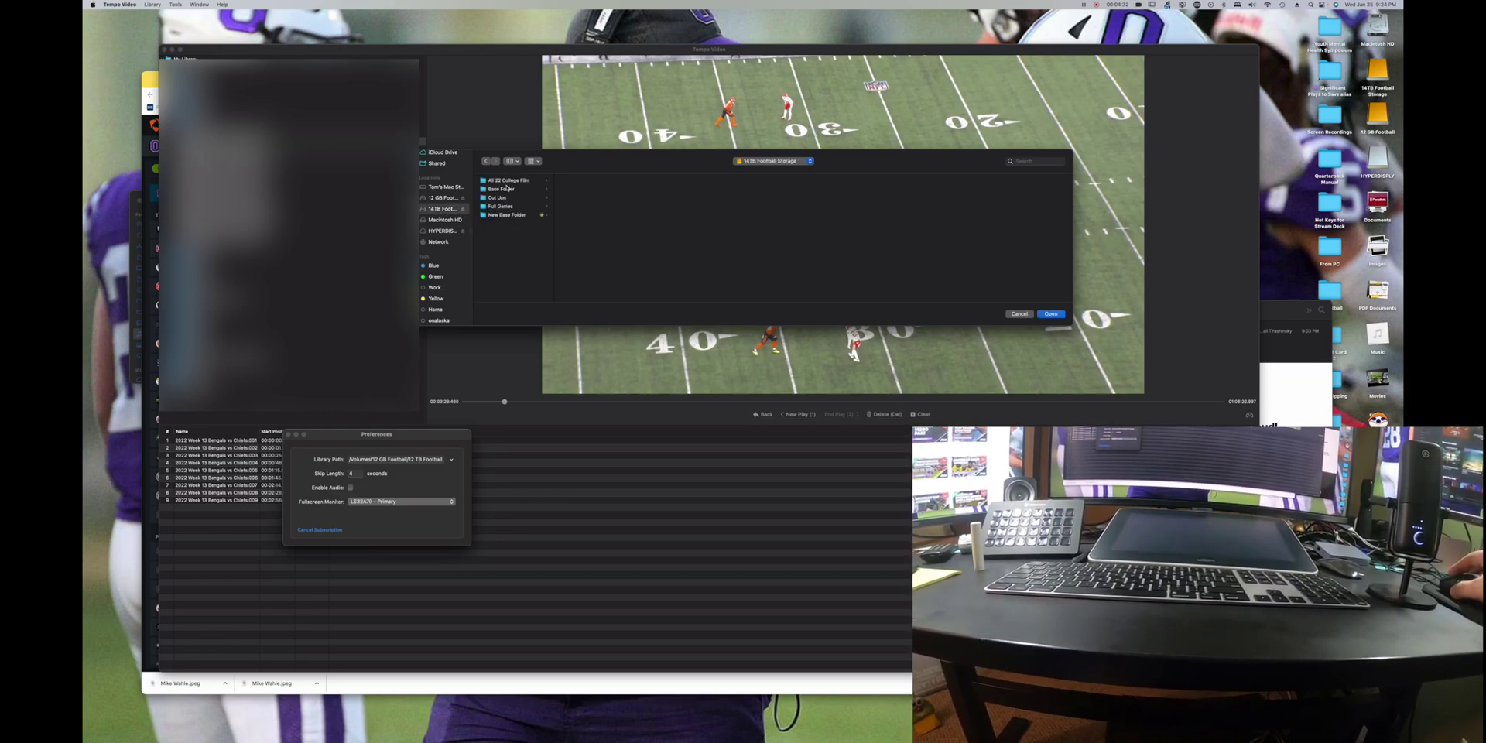
pyautogui.click(506, 207)
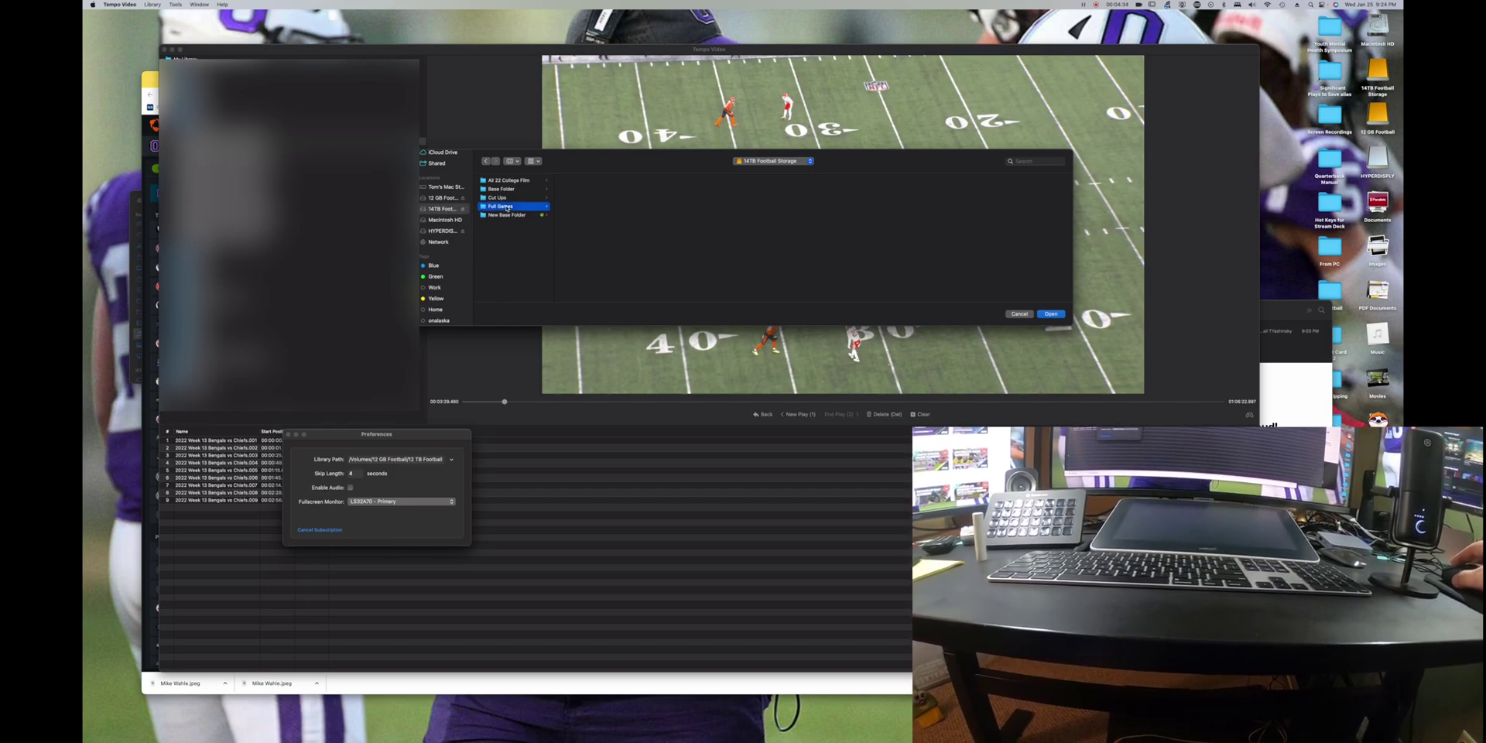
pyautogui.click(456, 199)
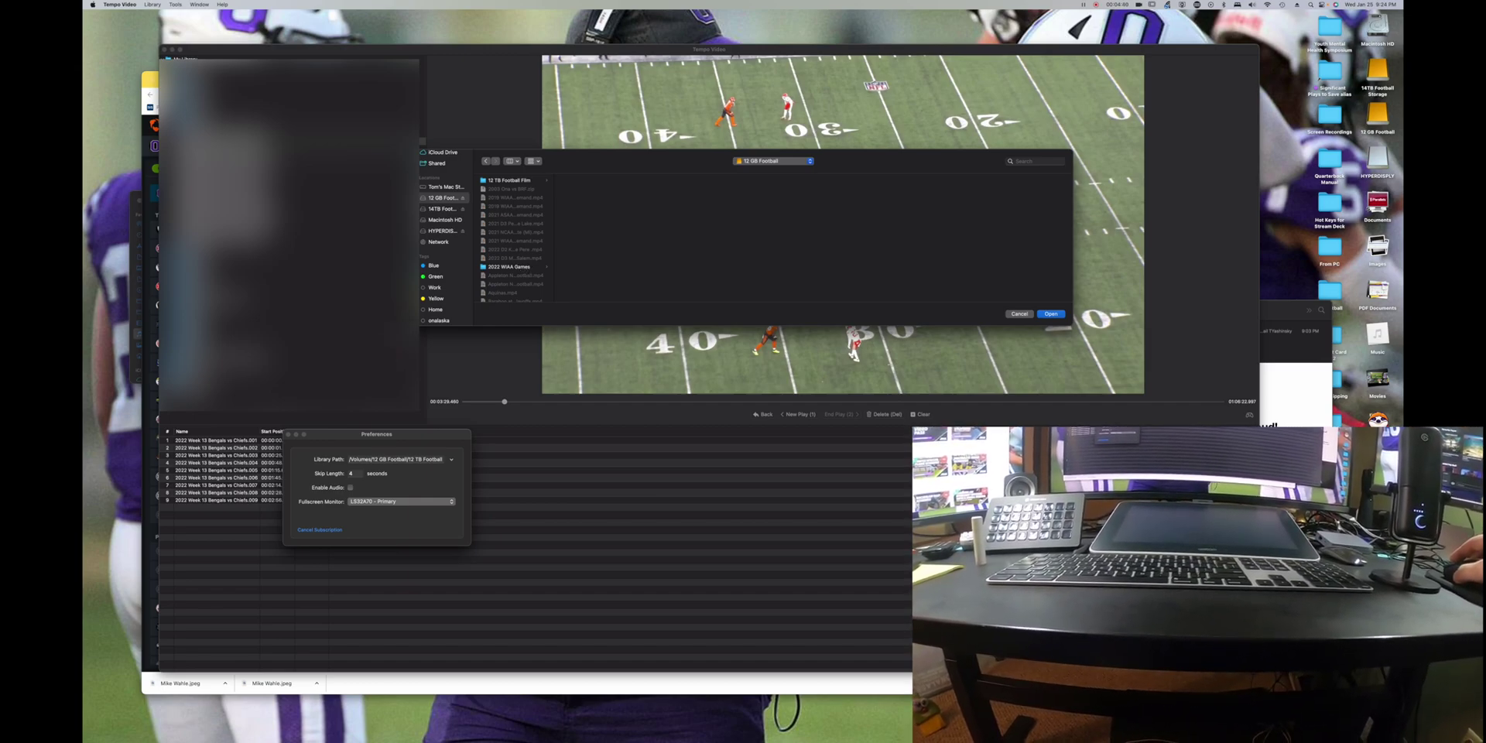
pyautogui.click(509, 266)
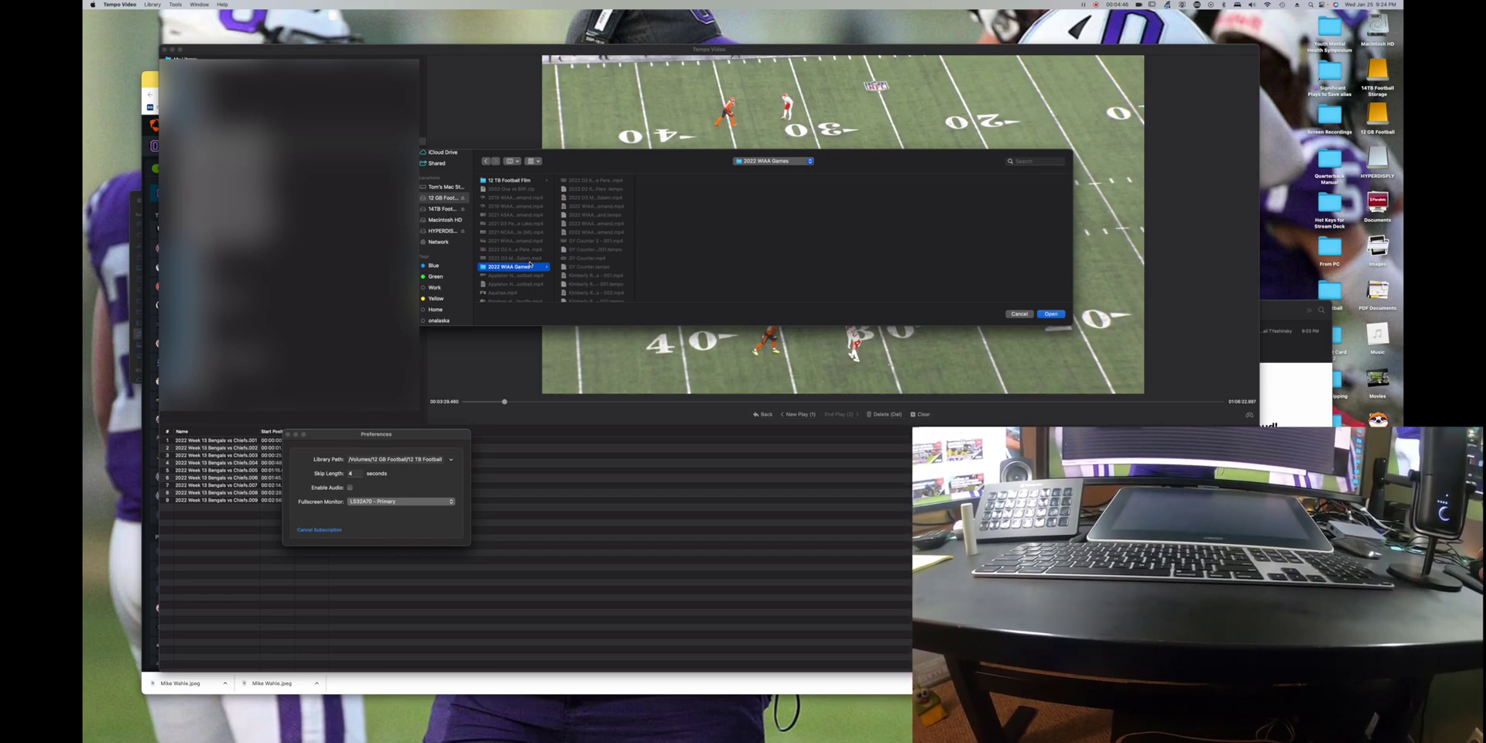
pyautogui.click(1049, 314)
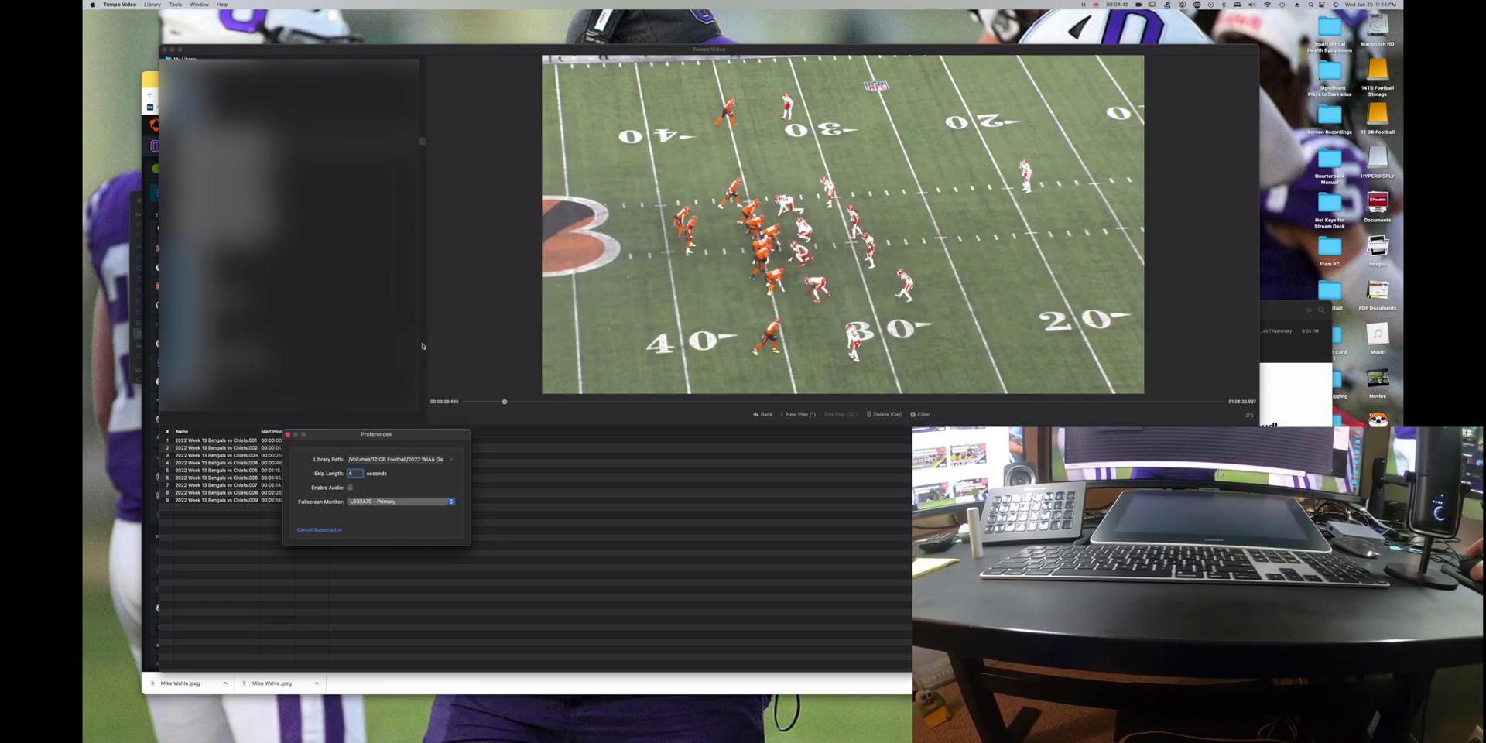
pyautogui.click(288, 435)
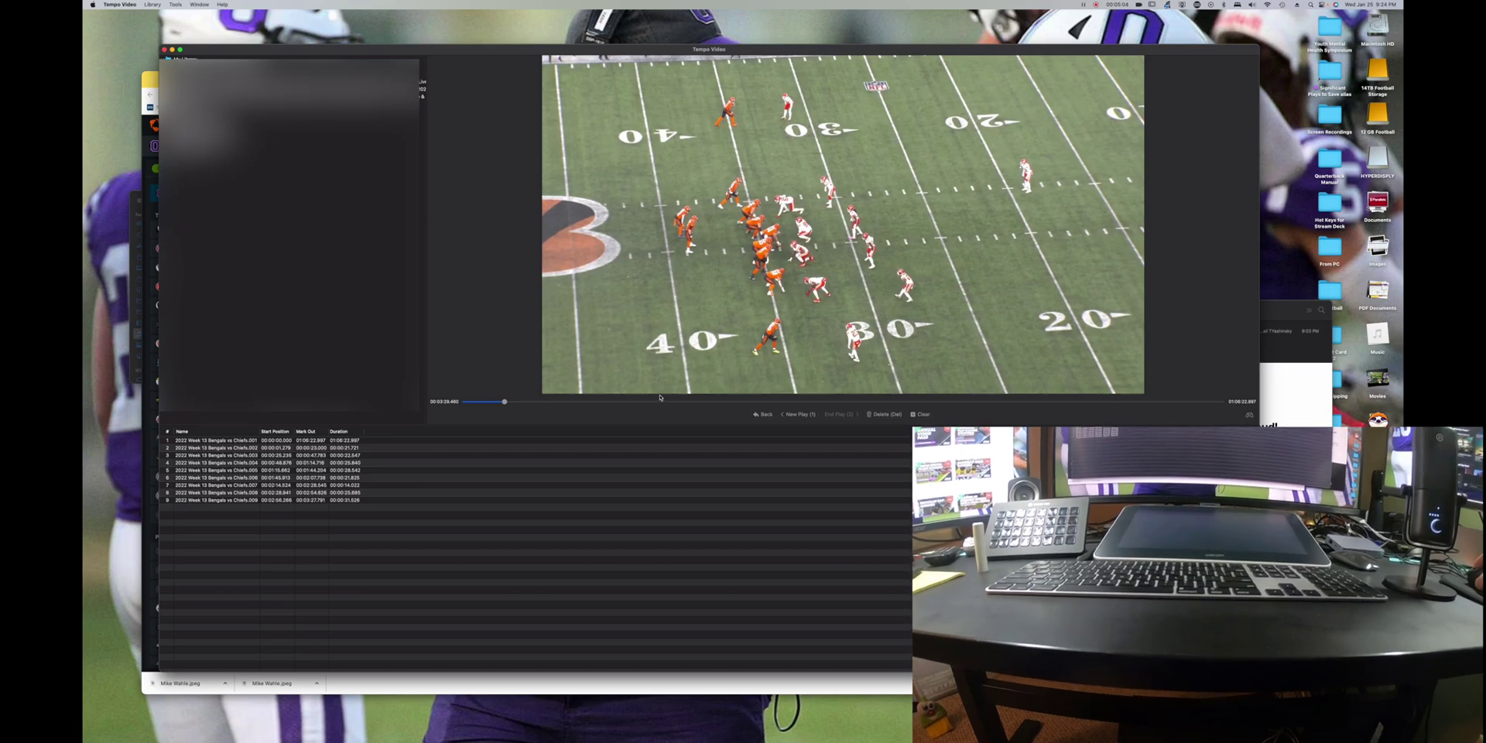
# Go back to My Library and open the 2022 D3 Monore vs West Salem game.
pyautogui.click(758, 415)
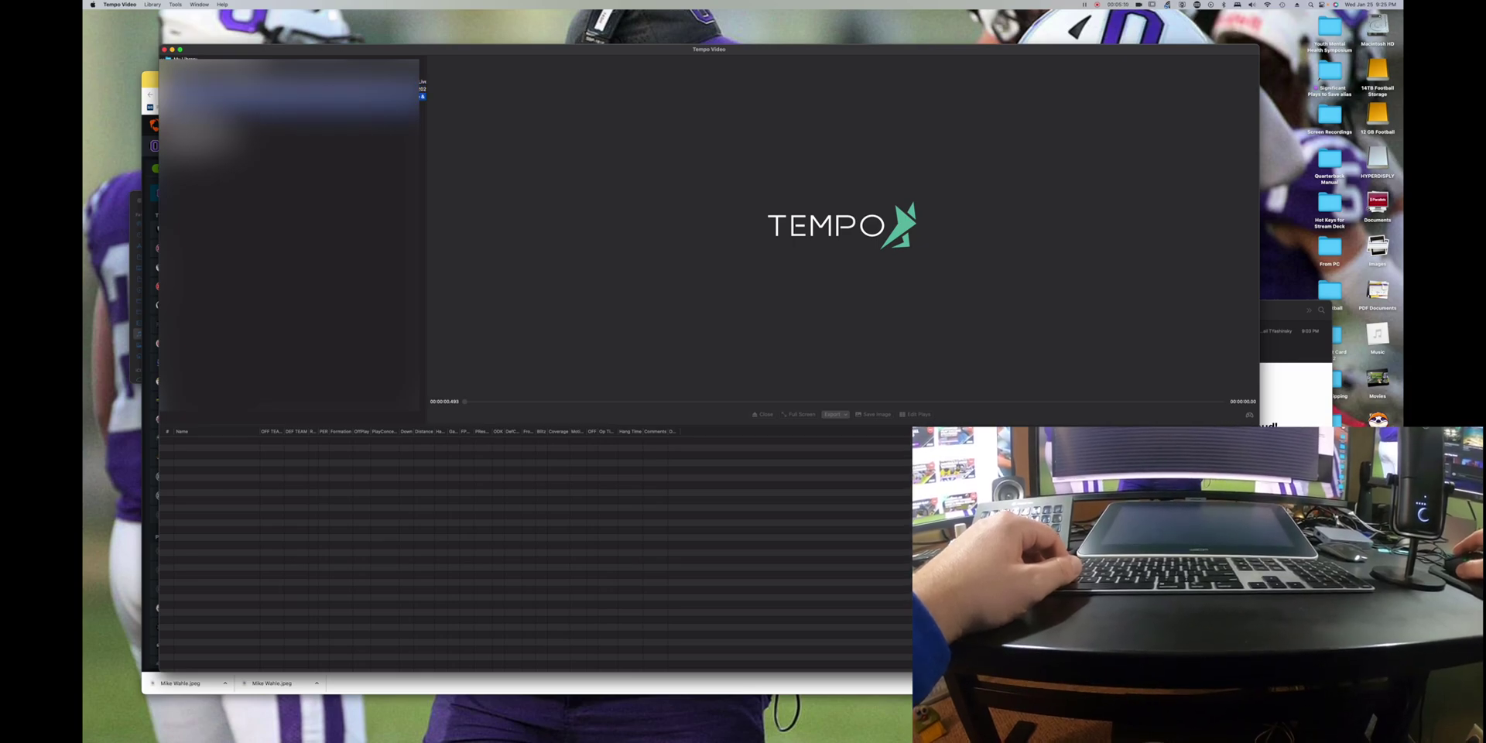
pyautogui.doubleClick(230, 74)
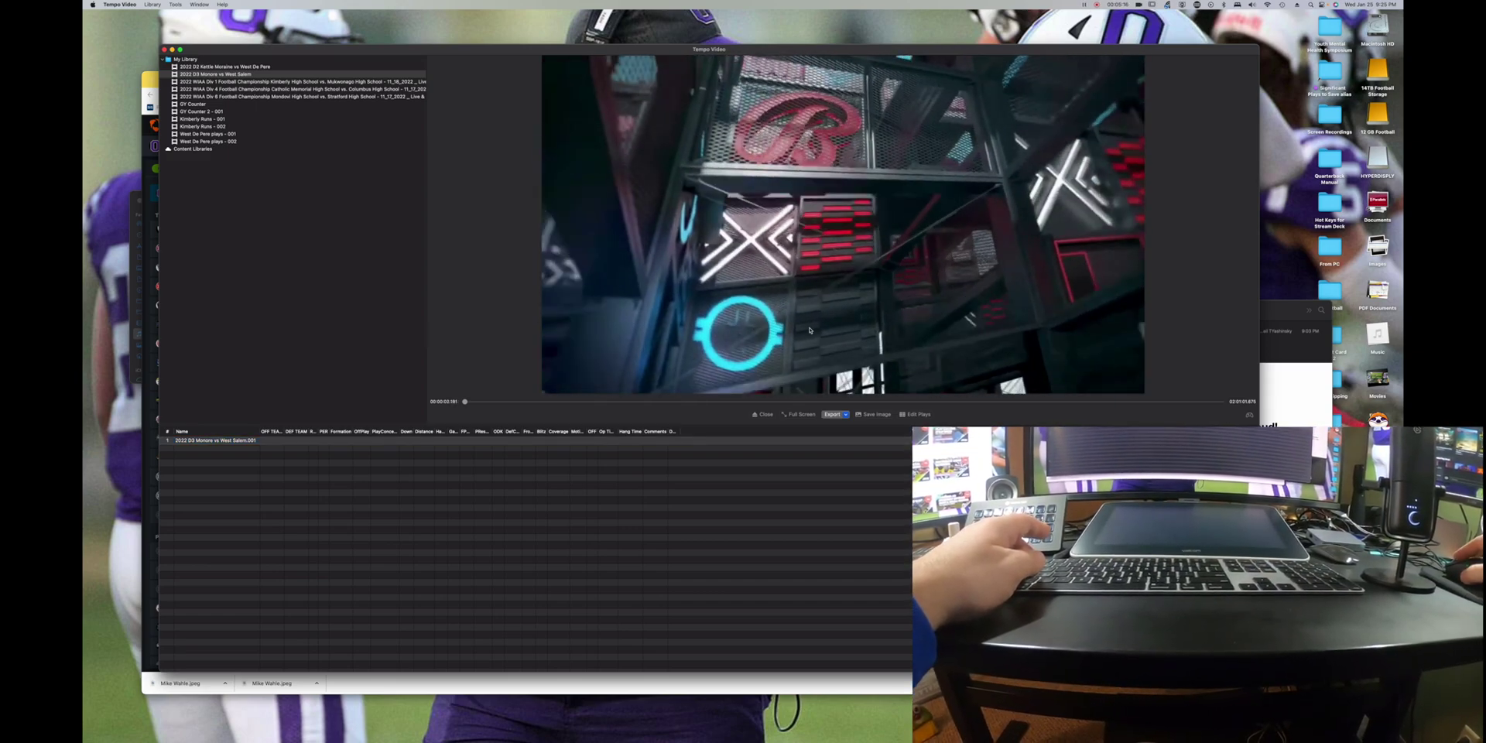
# In Edit Plays, mark plays 2 (18.366 s) and 3 (13.140 s), then review play 1.
pyautogui.click(917, 415)
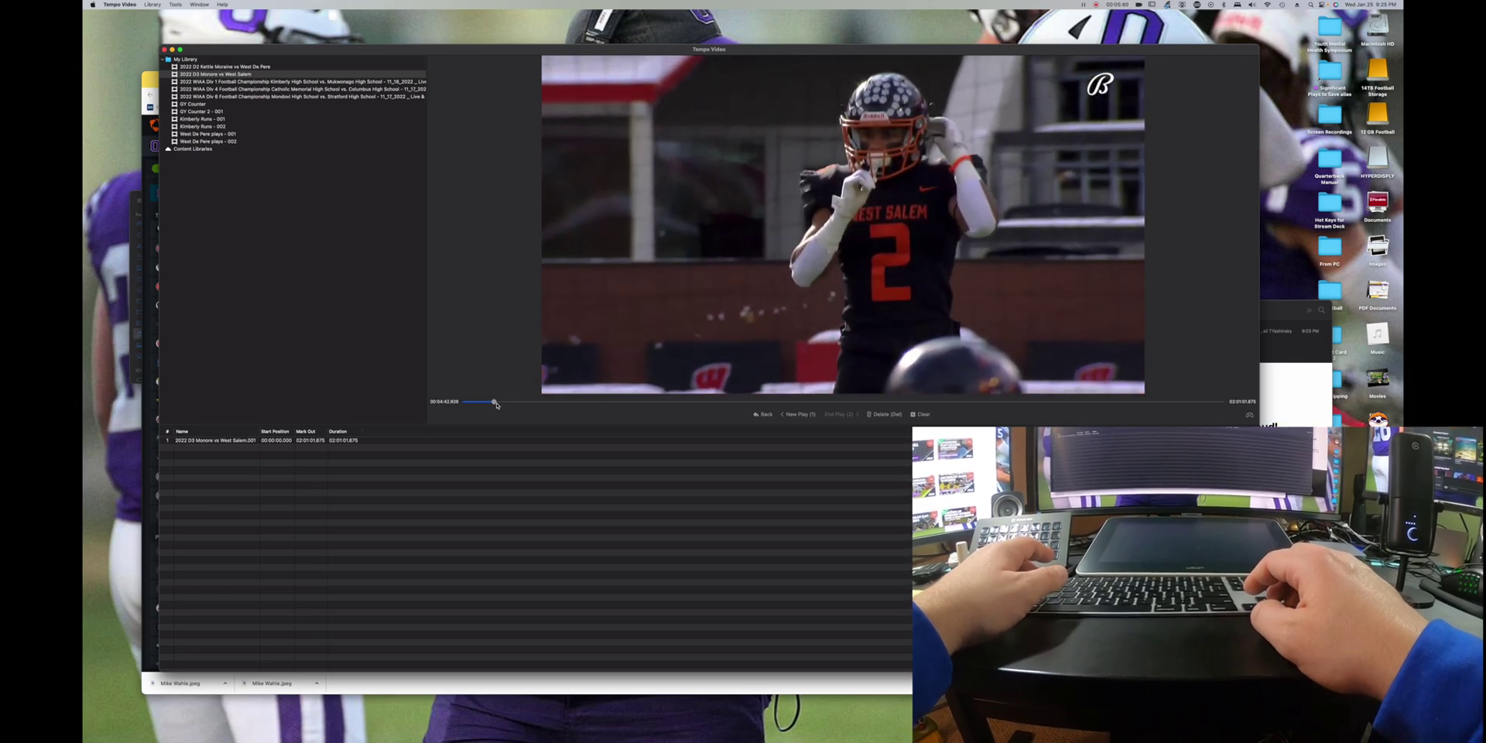
pyautogui.press('1')
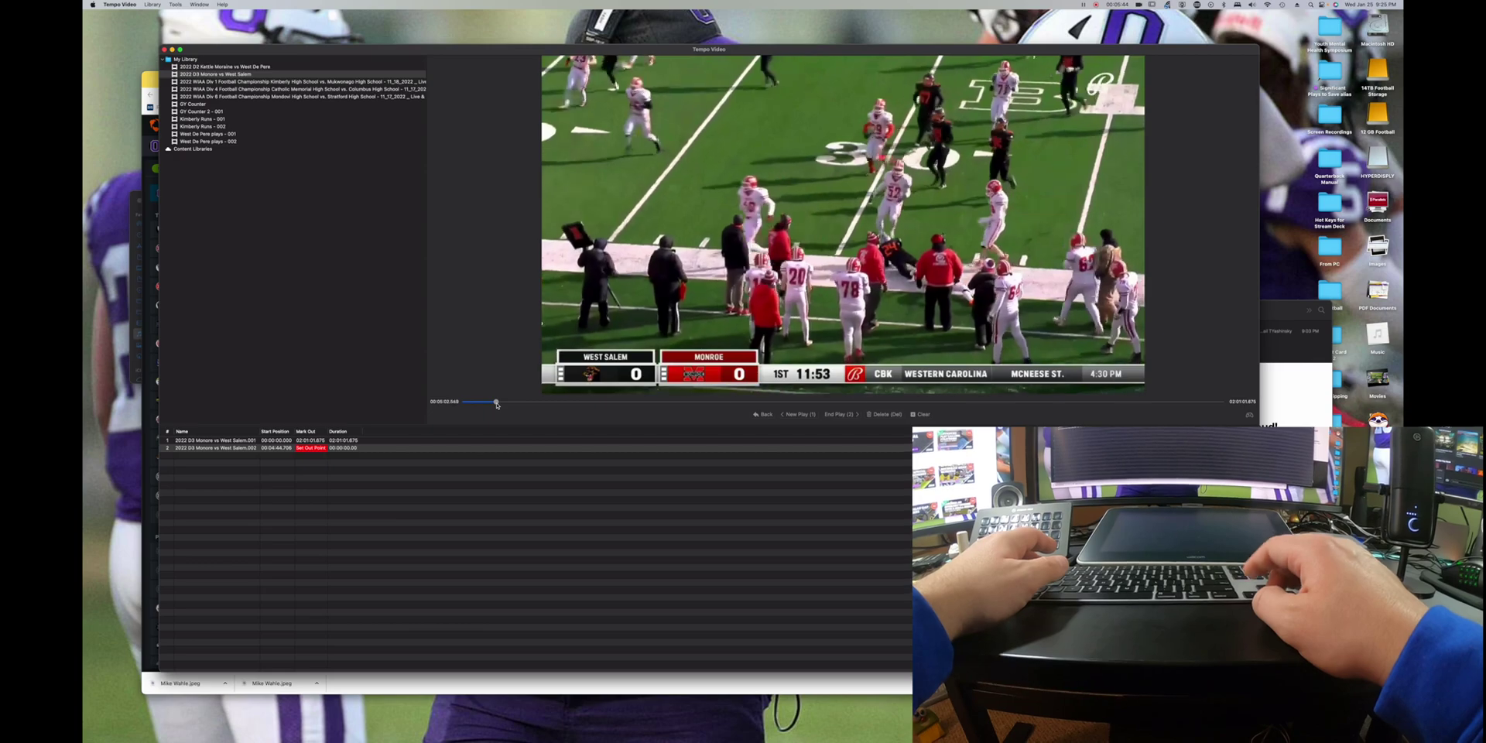
pyautogui.press('2')
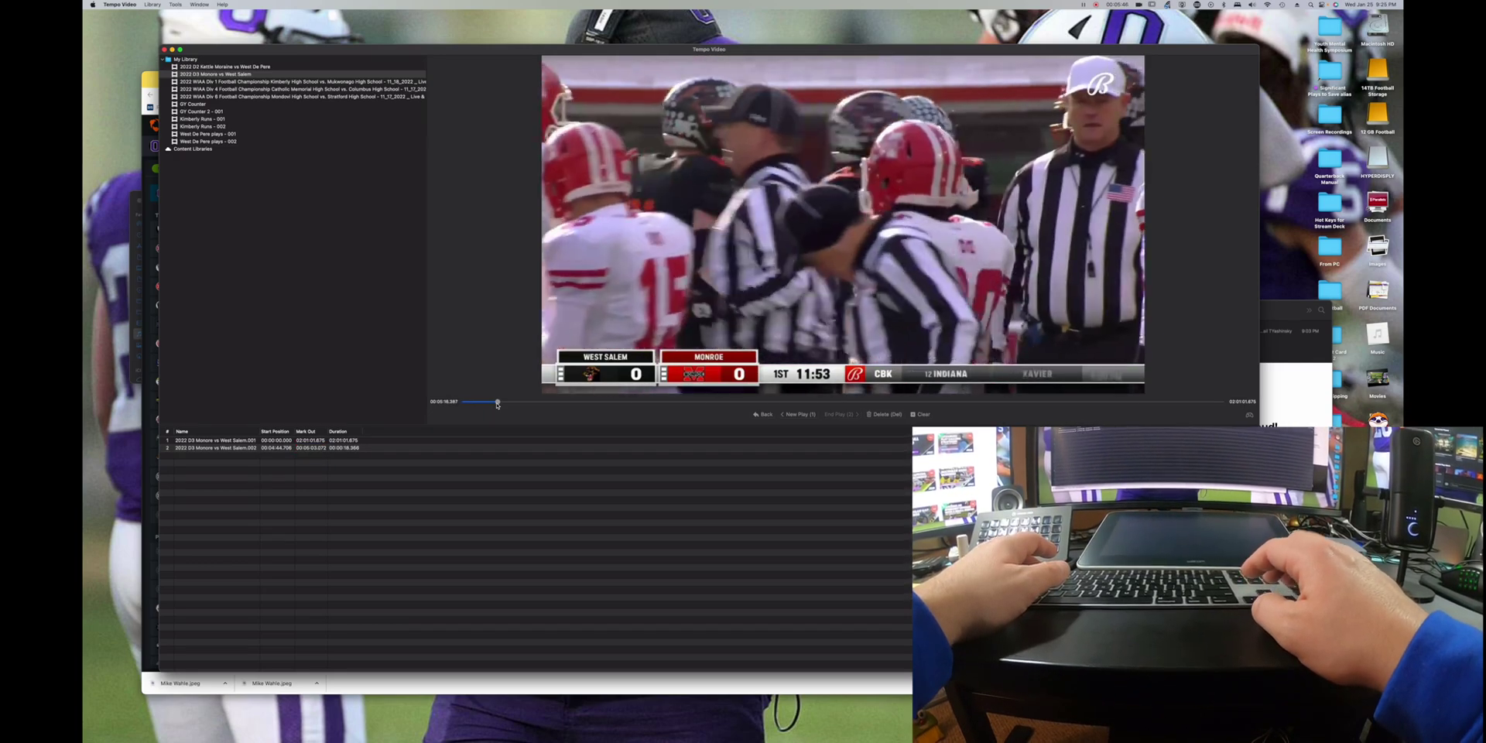
pyautogui.press('1')
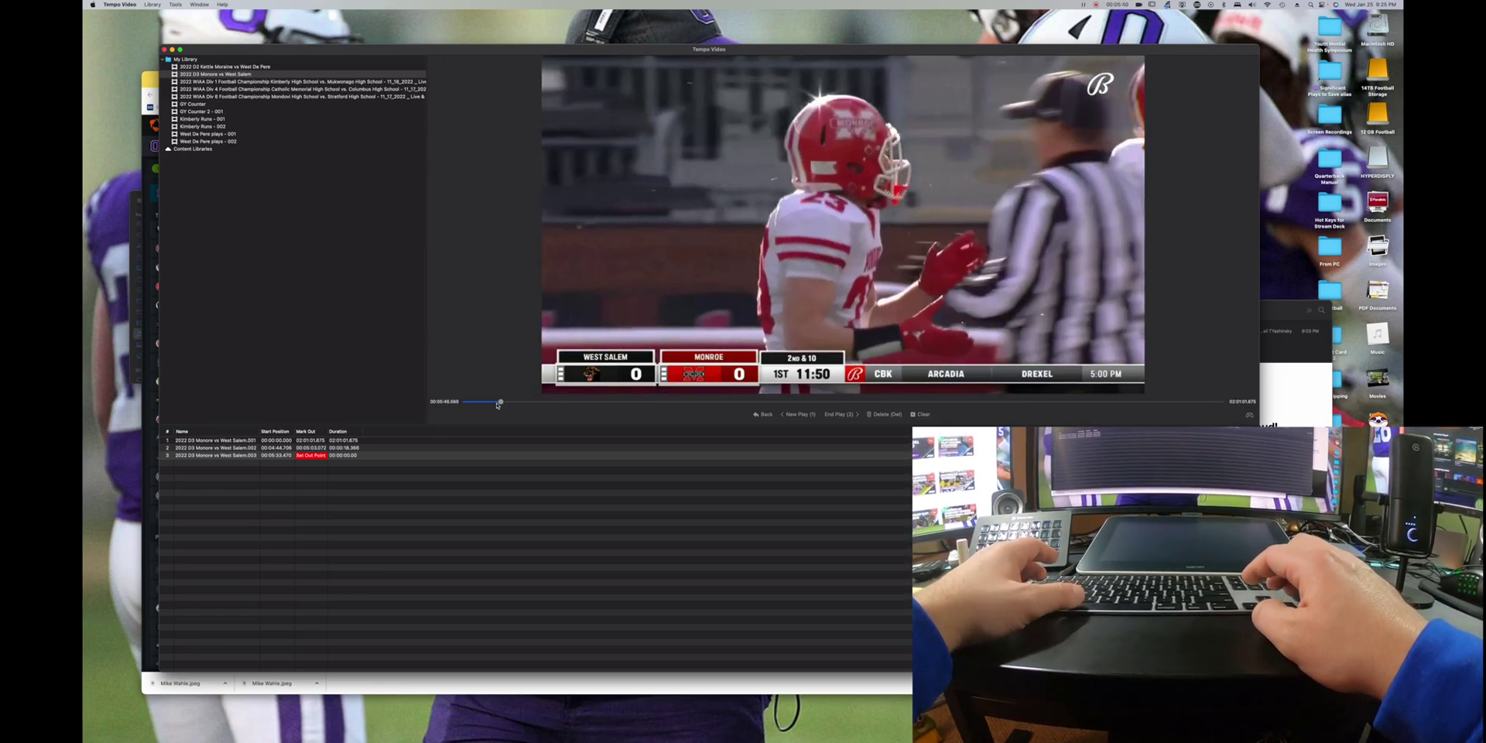
pyautogui.press('2')
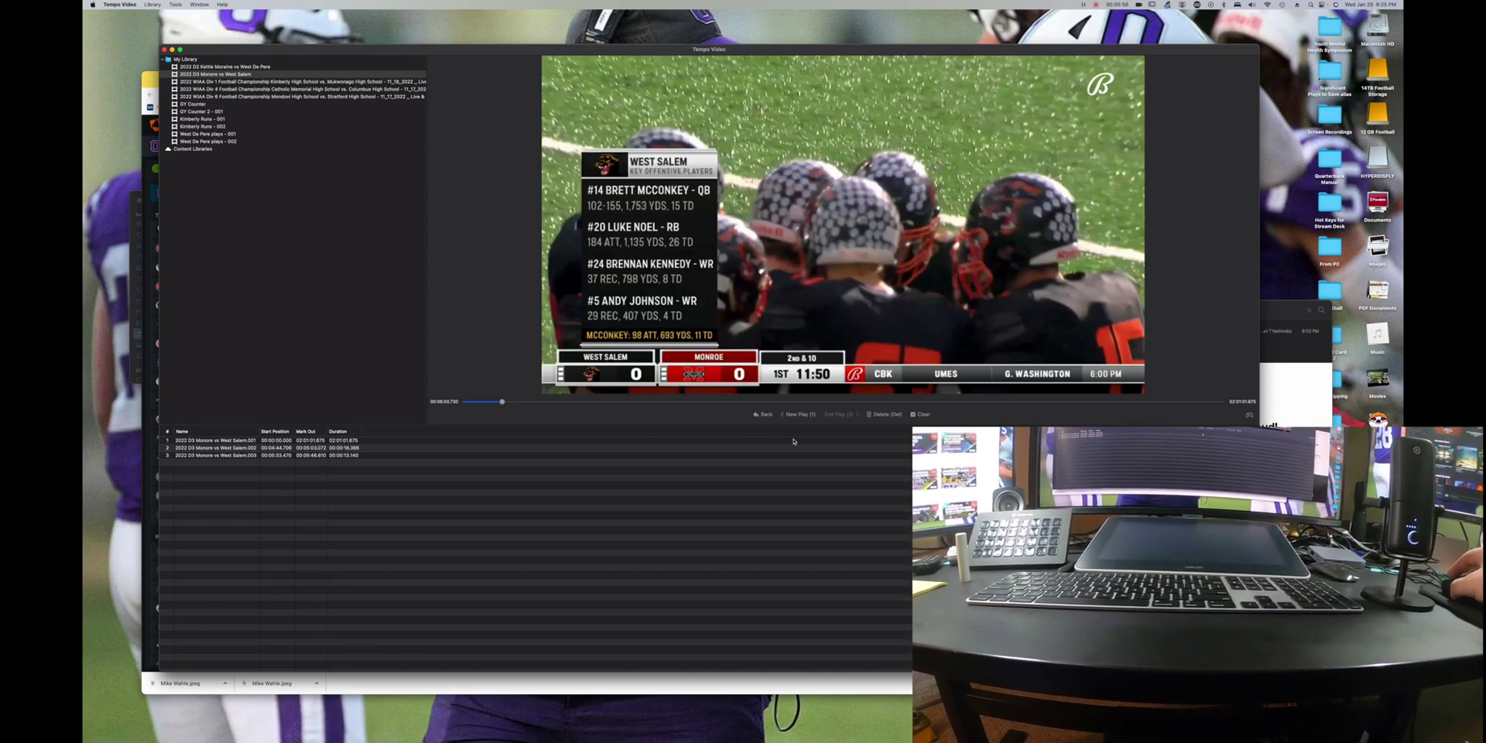
pyautogui.click(348, 441)
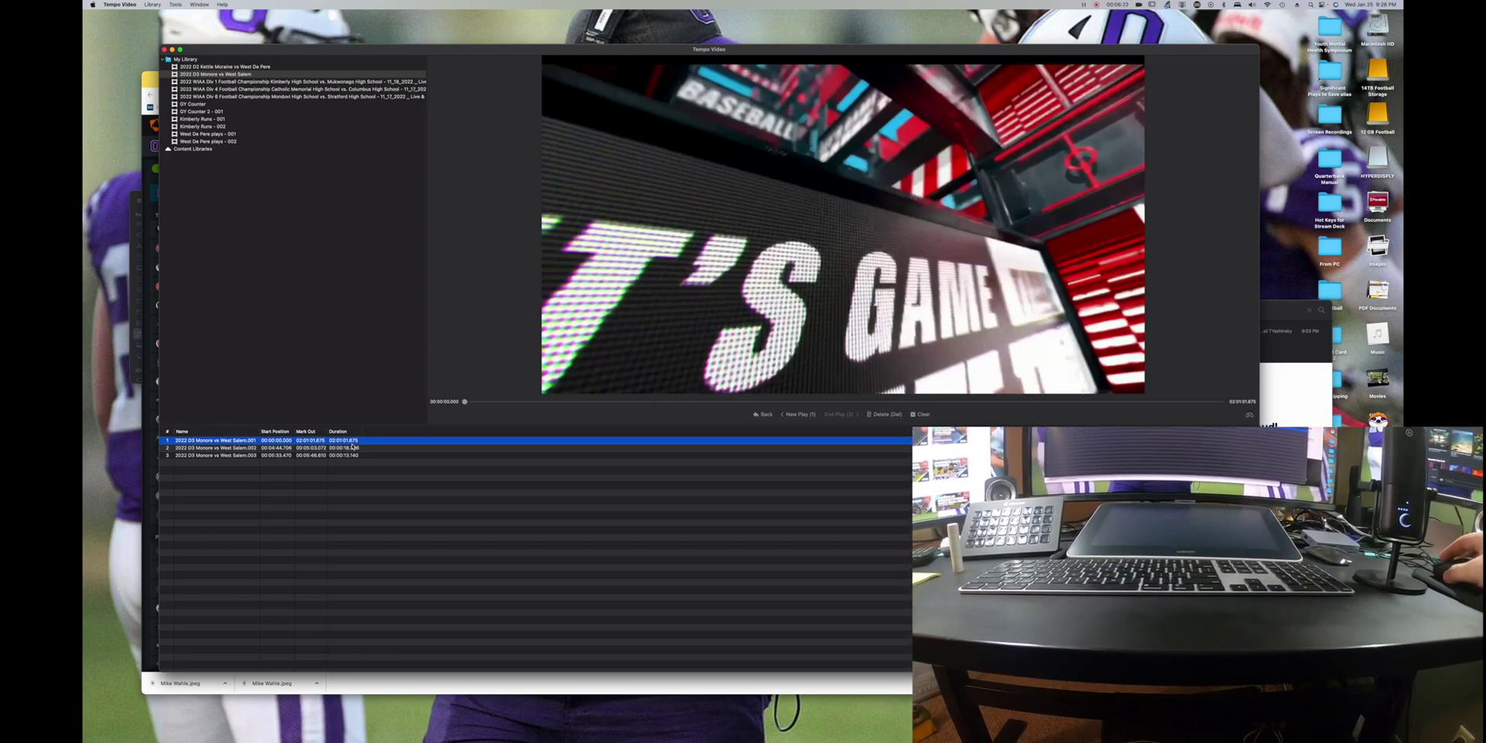
# Enter k in the ODK column for plays 2 and 3.
pyautogui.click(762, 416)
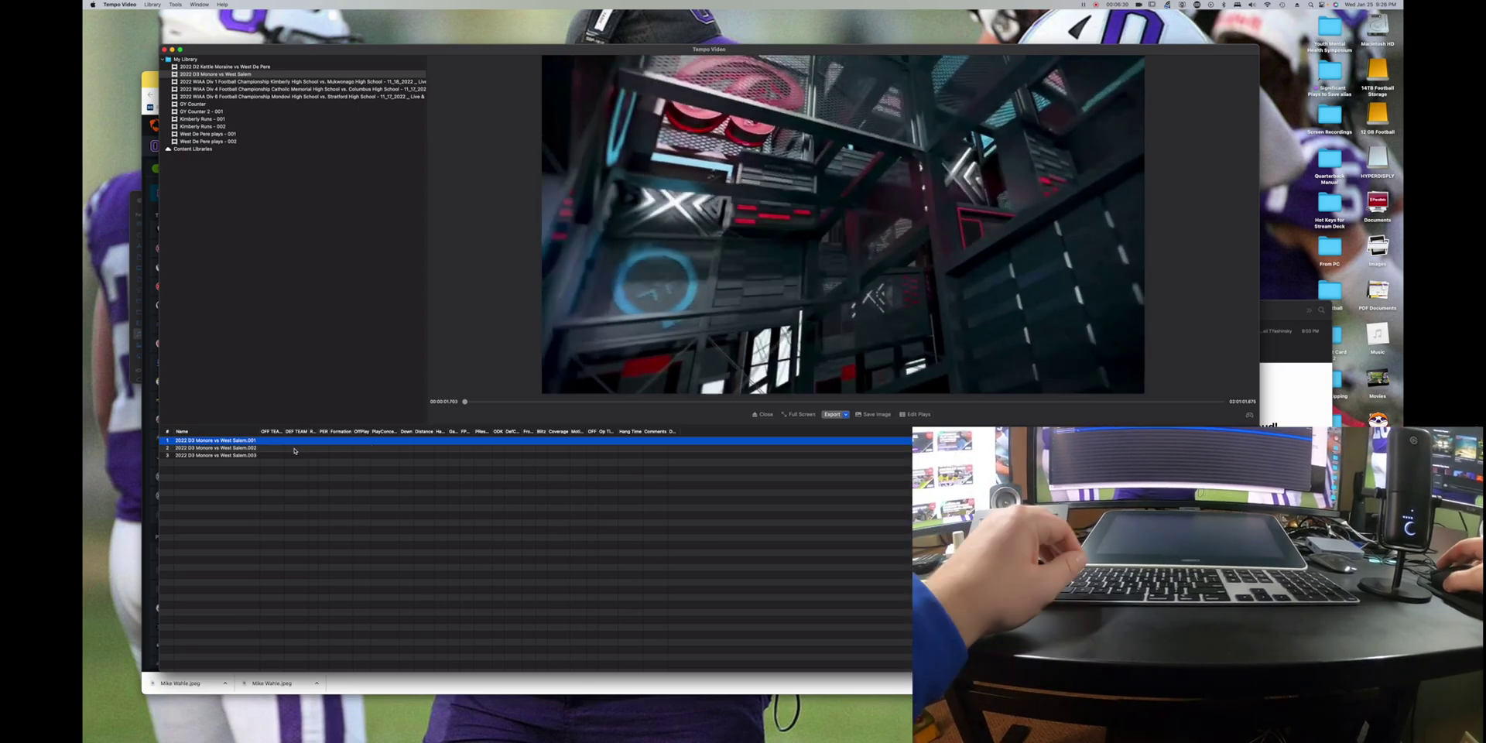
pyautogui.click(270, 449)
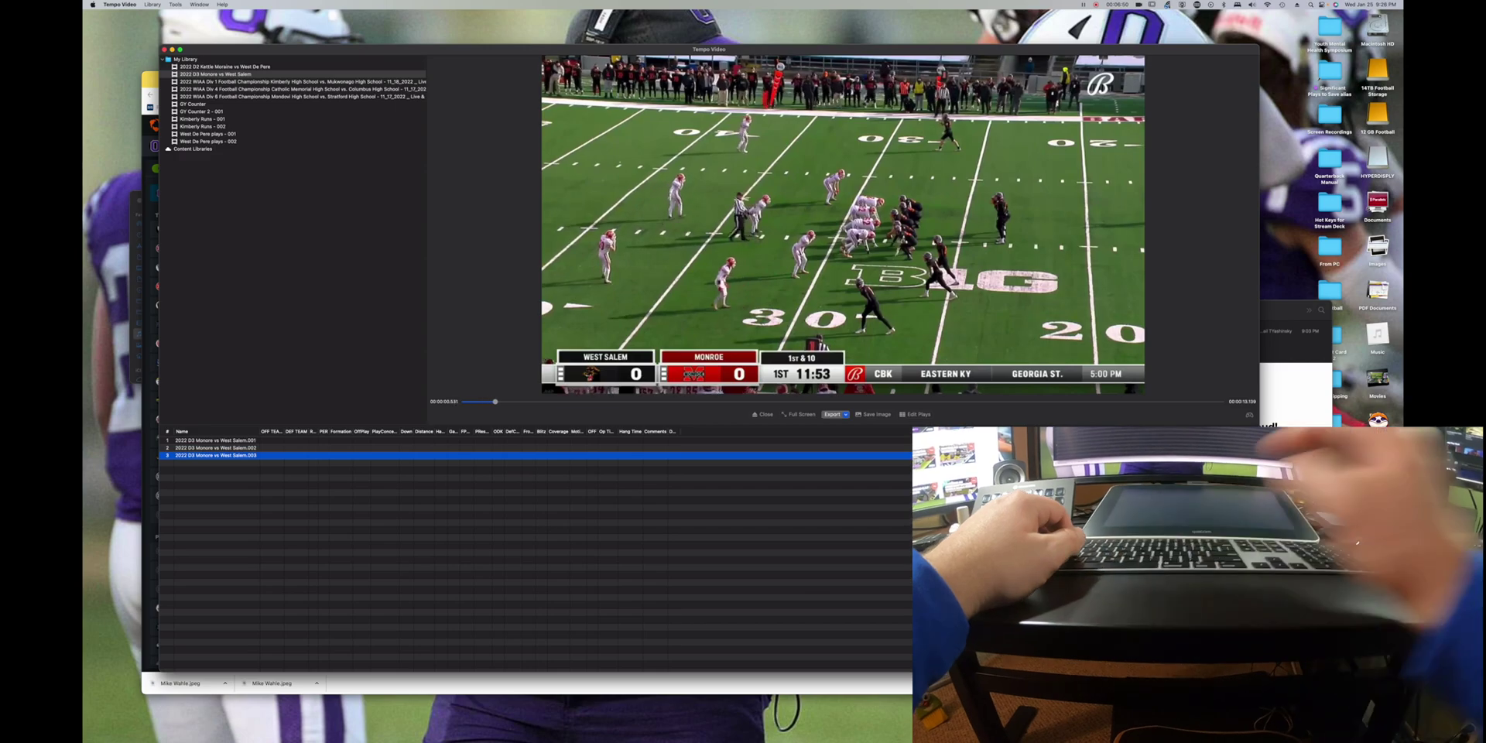
pyautogui.click(503, 447)
pyautogui.doubleClick(500, 448)
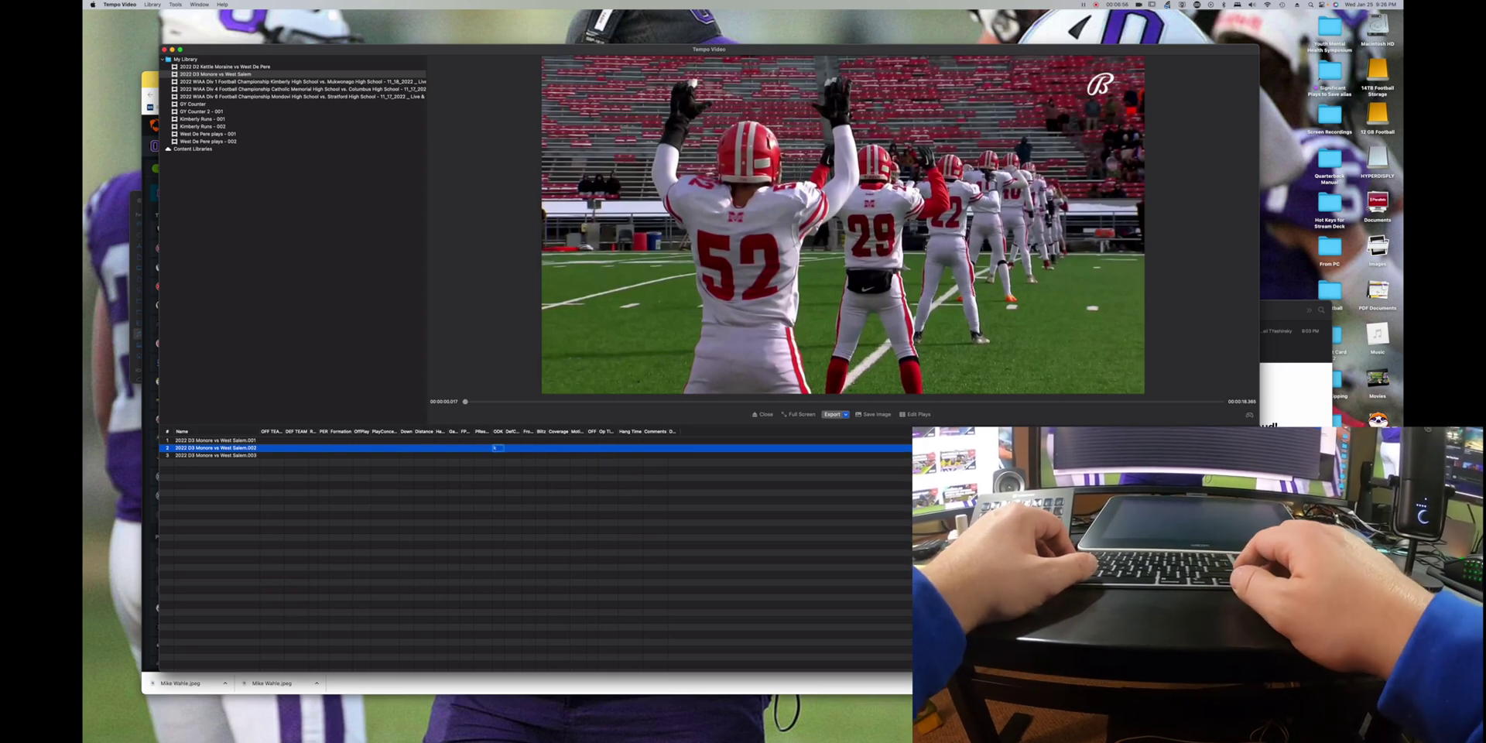
pyautogui.write('k')
pyautogui.press('Return')
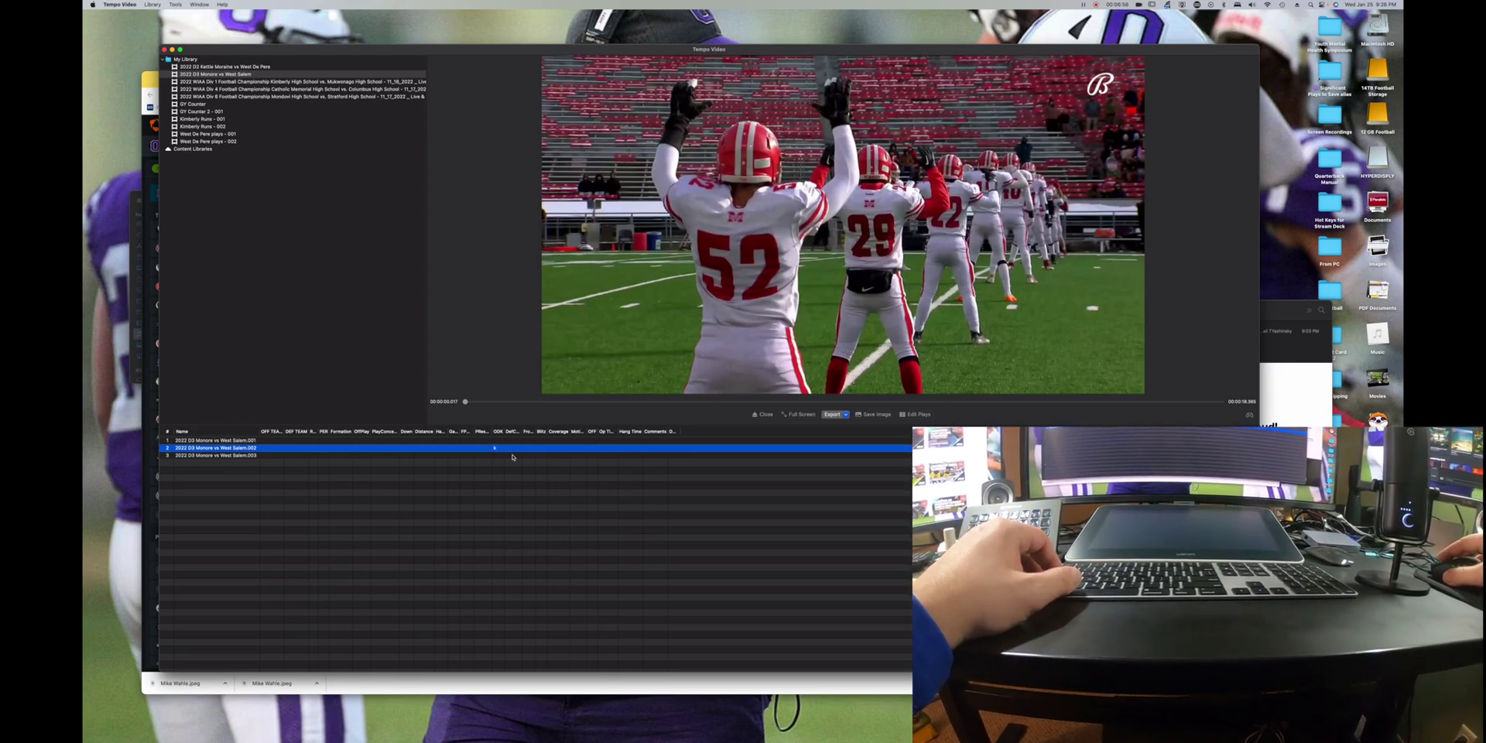
pyautogui.click(499, 457)
pyautogui.doubleClick(499, 456)
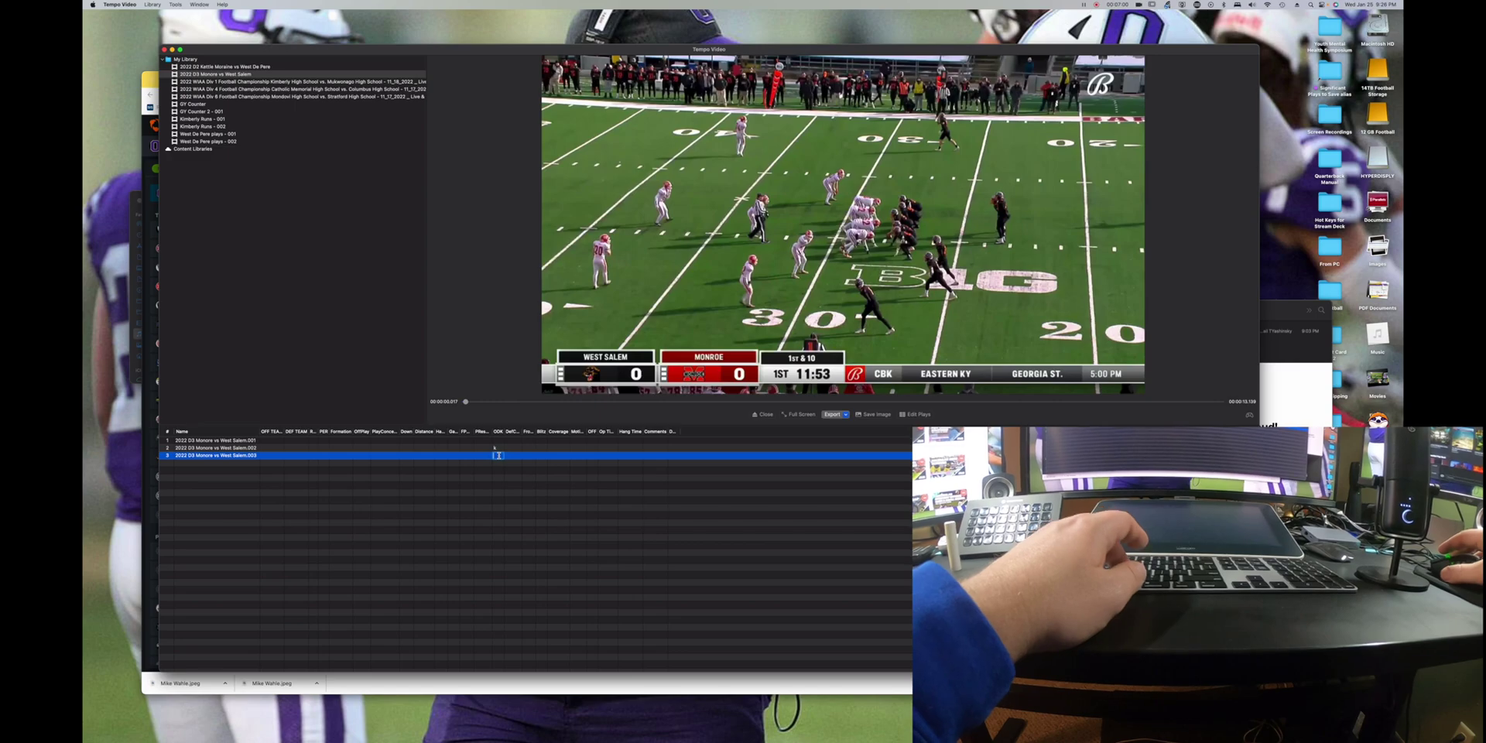
pyautogui.write('k')
pyautogui.click(485, 478)
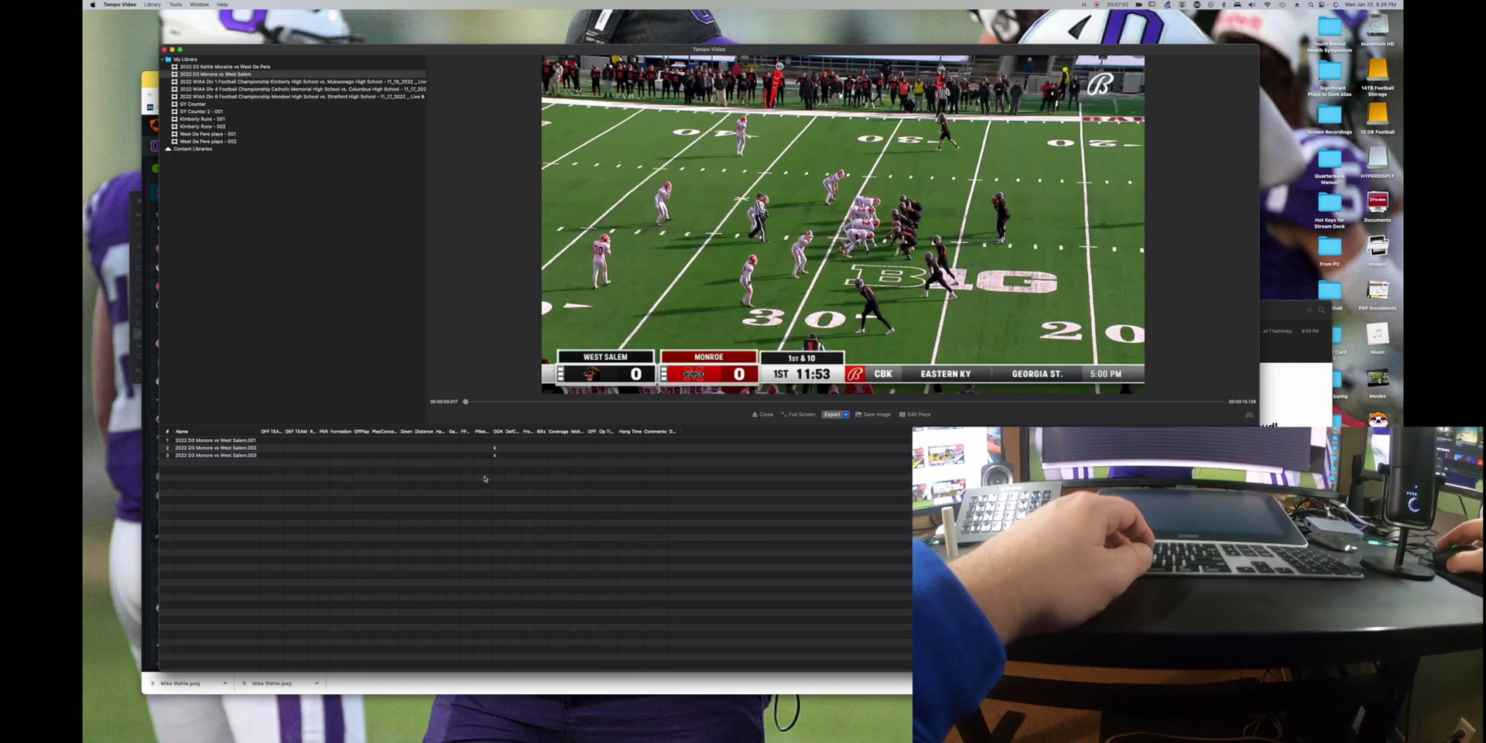
# Review the first, second and third play clips in the player.
pyautogui.click(240, 440)
pyautogui.click(279, 455)
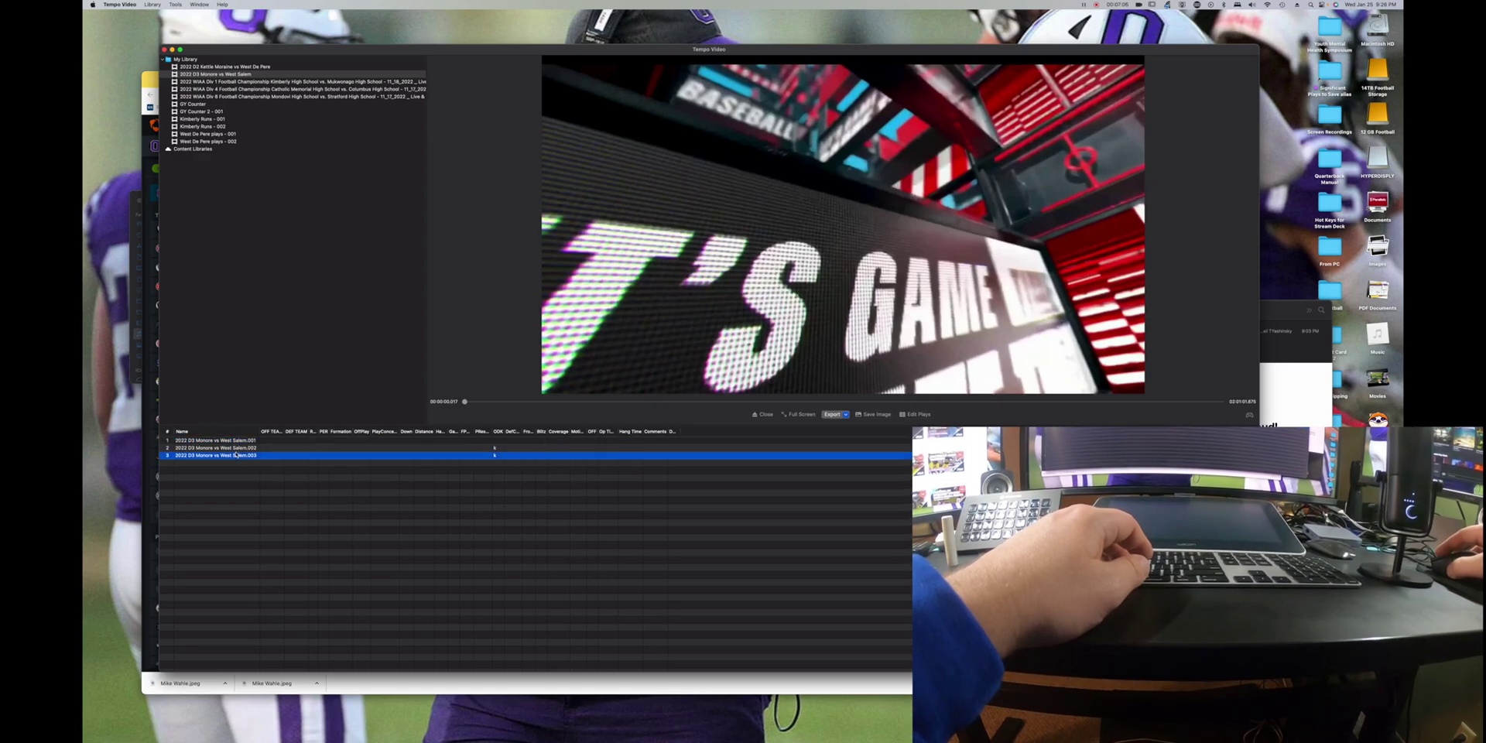
pyautogui.click(302, 448)
pyautogui.click(313, 455)
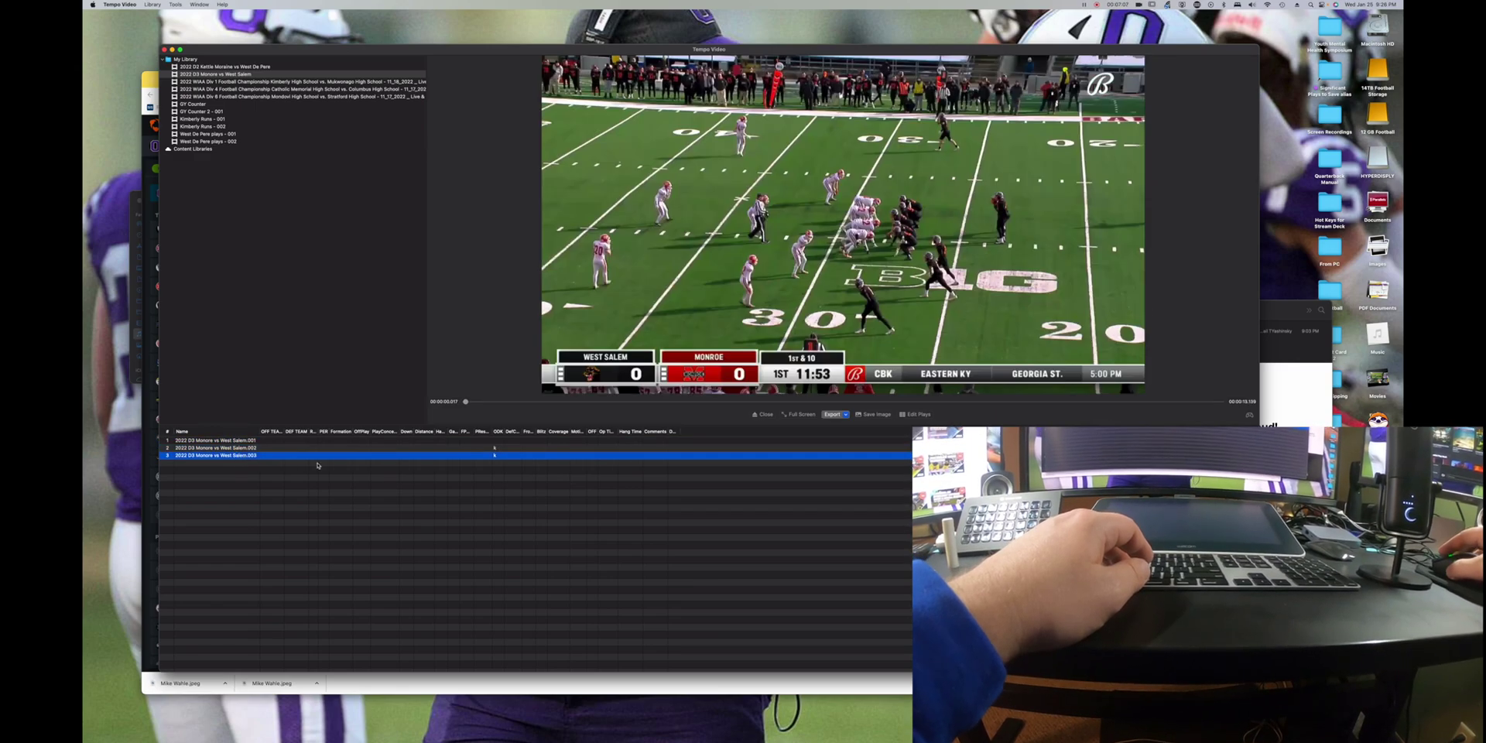
pyautogui.rightClick(497, 433)
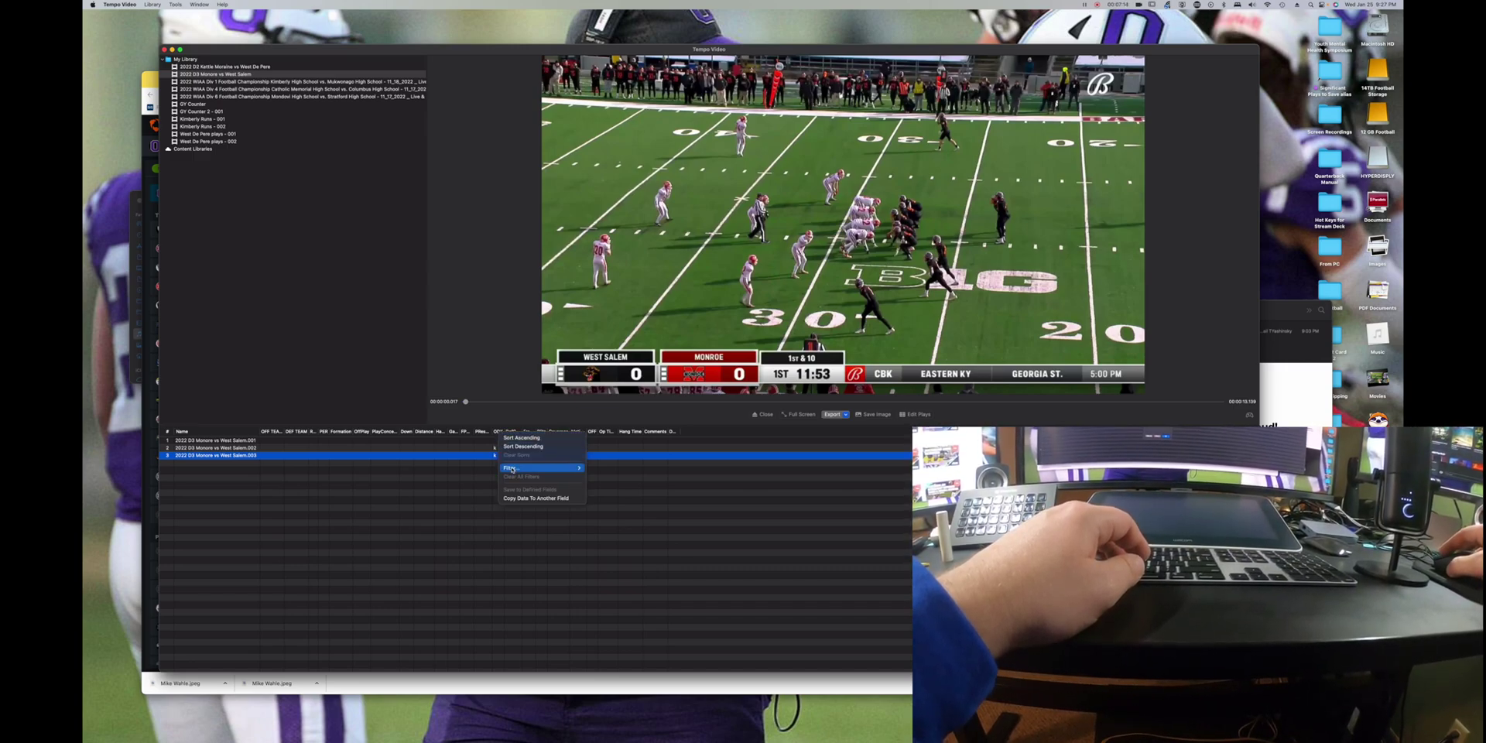
pyautogui.moveTo(541, 468)
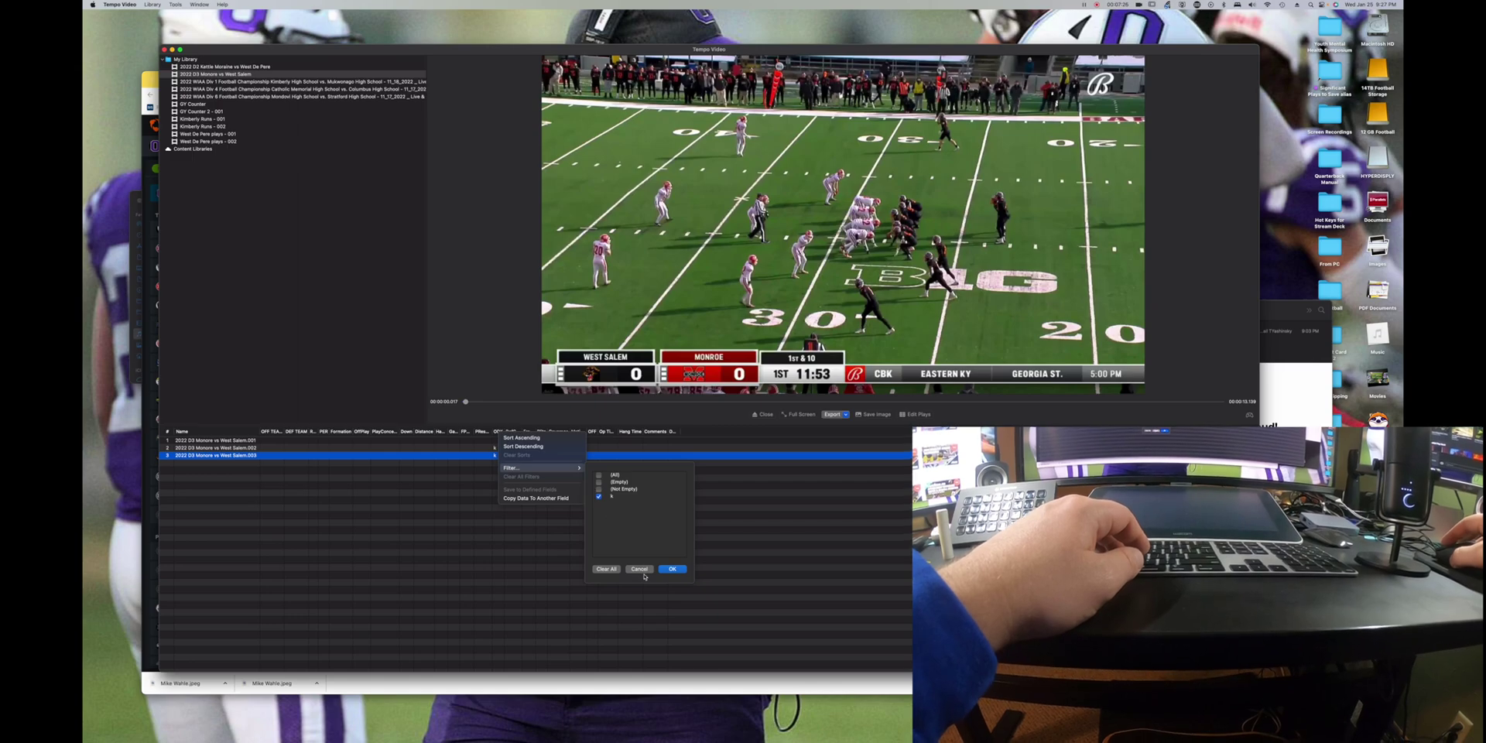
pyautogui.click(636, 569)
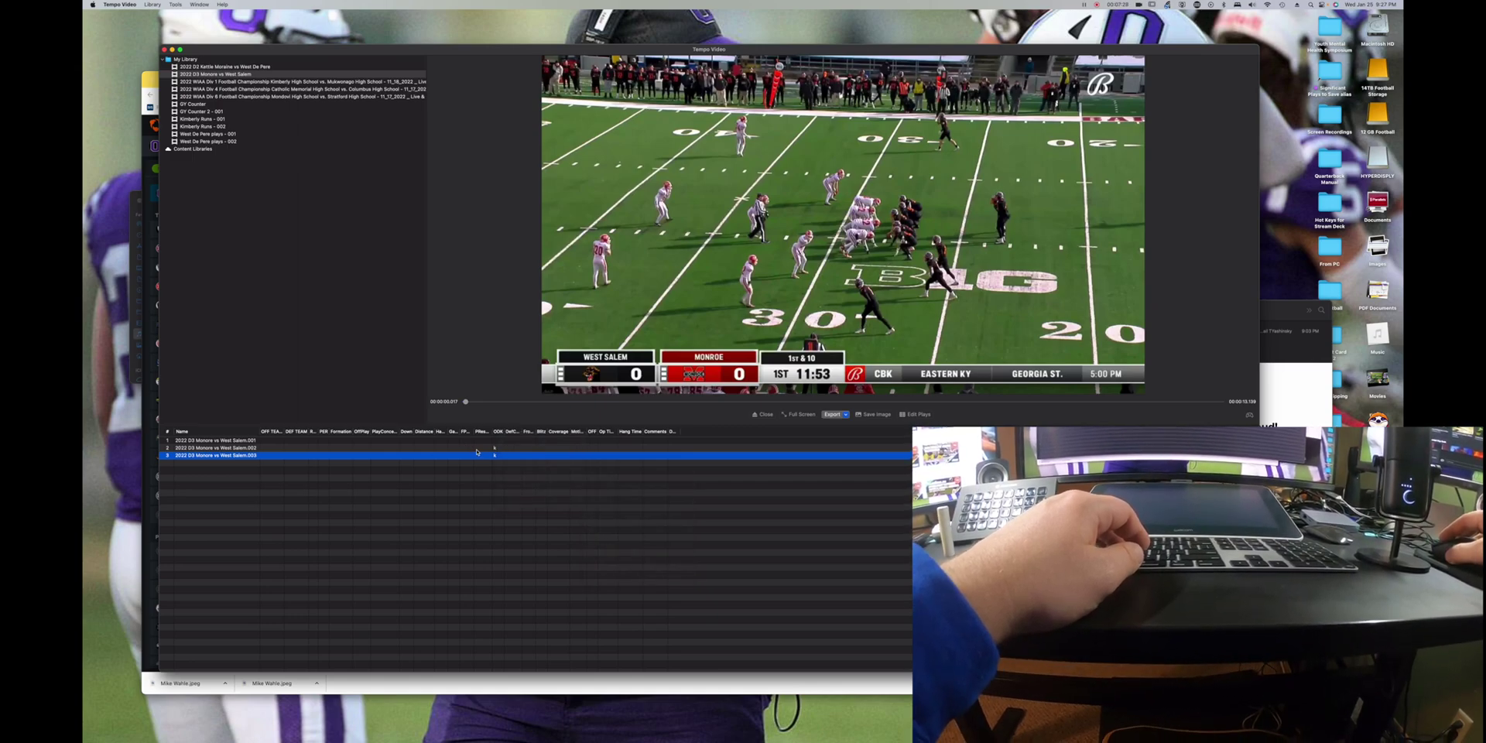
pyautogui.click(495, 448)
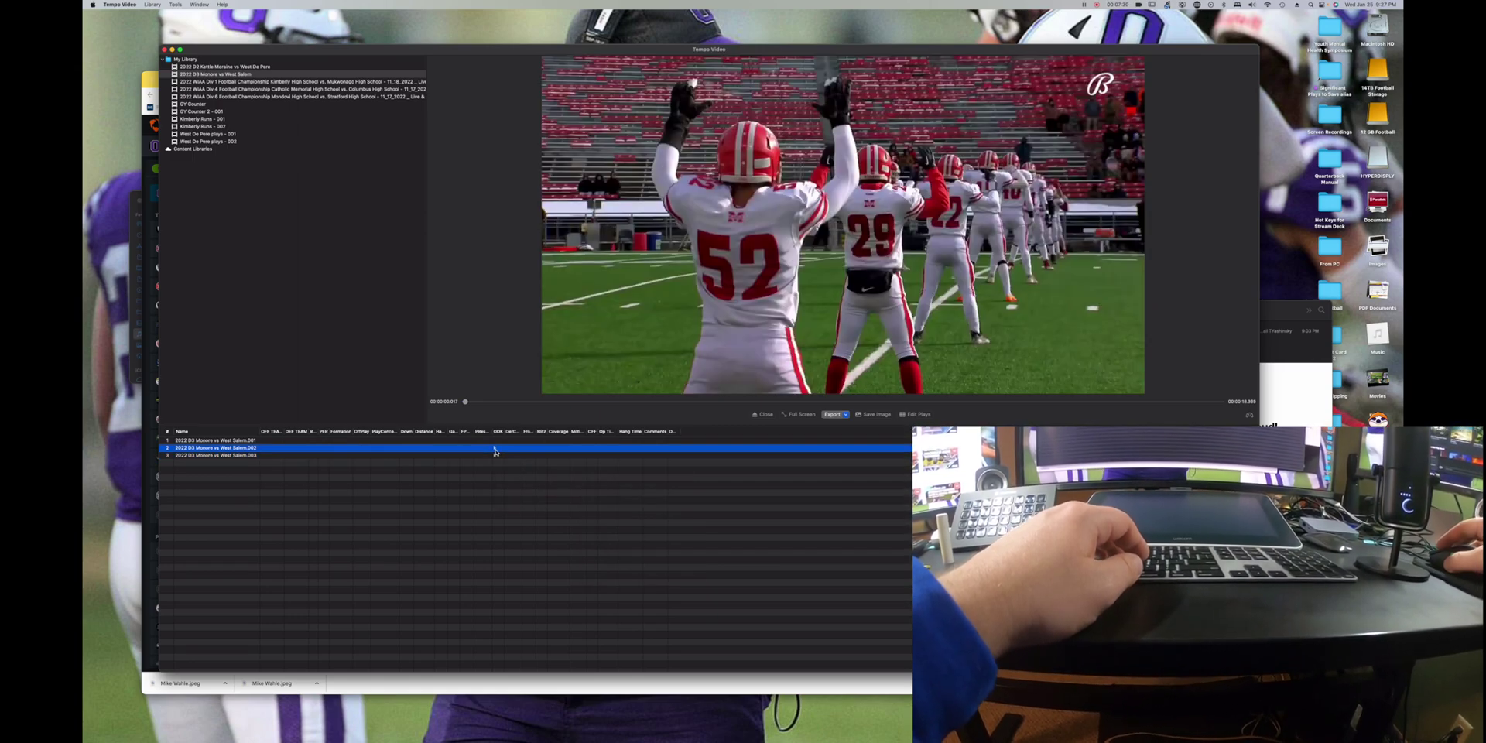
# Tag the first play's OFF TEAM cell as 'full game'.
pyautogui.click(268, 440)
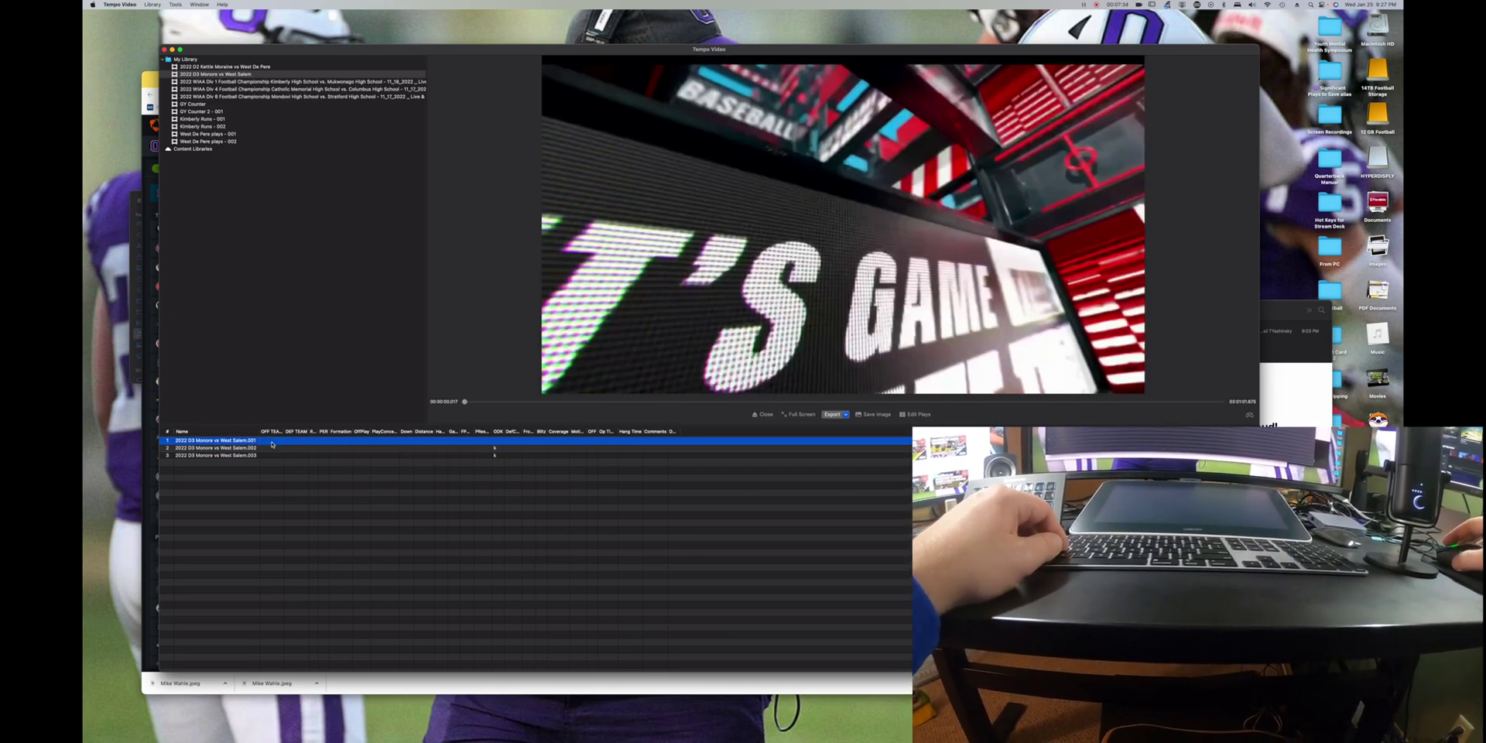
pyautogui.click(272, 441)
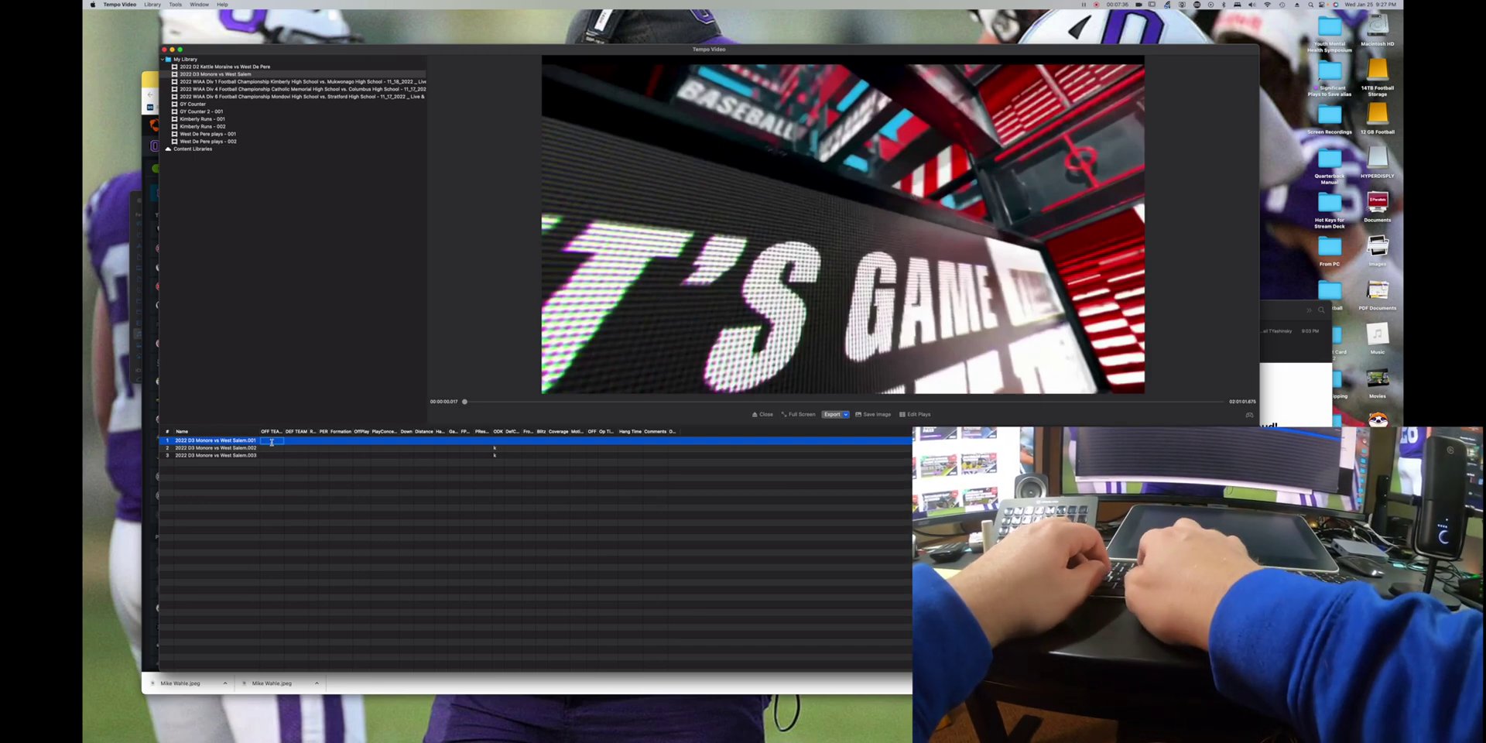
pyautogui.write('full game')
pyautogui.press('Return')
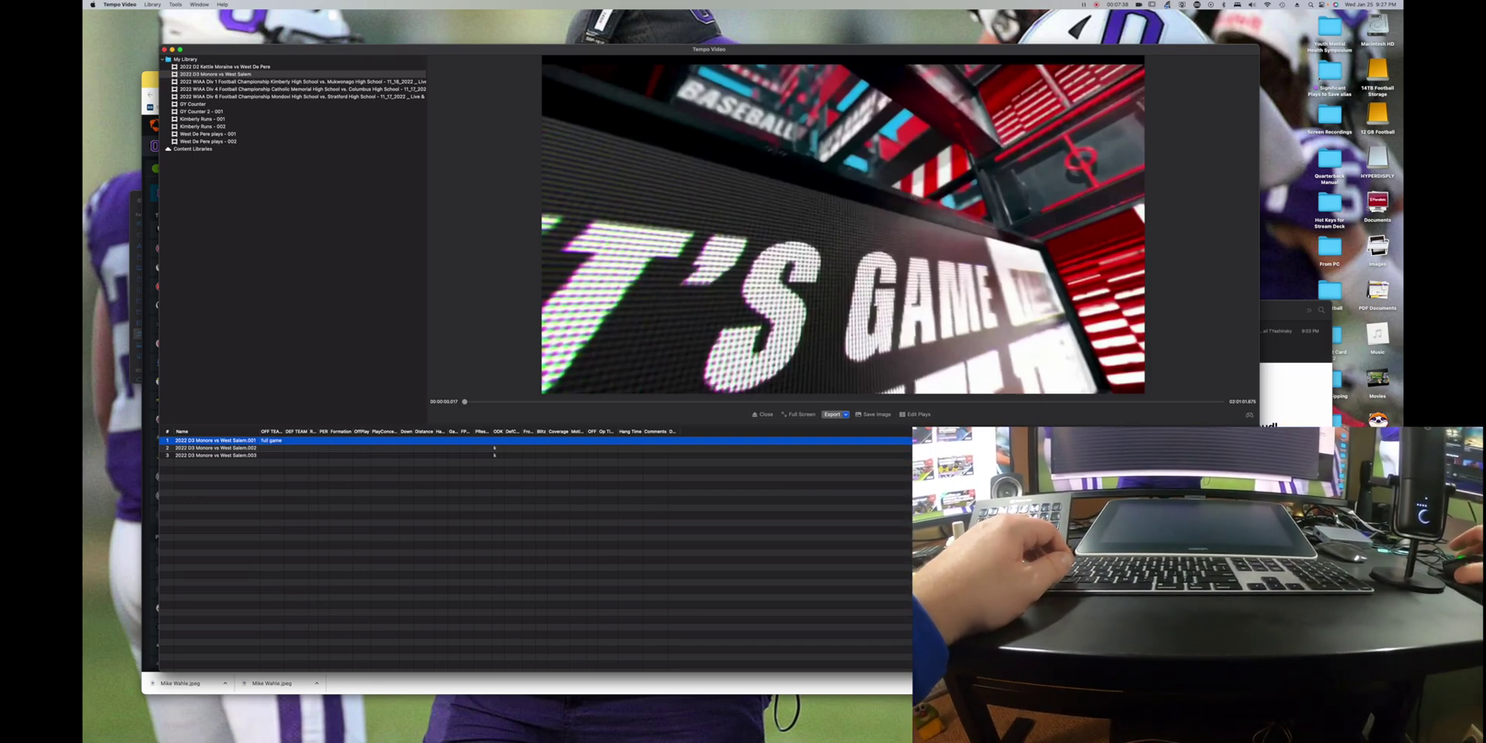
# Filter the OFF TEAM column to (Empty) so only plays 002 and 003 remain.
pyautogui.rightClick(270, 430)
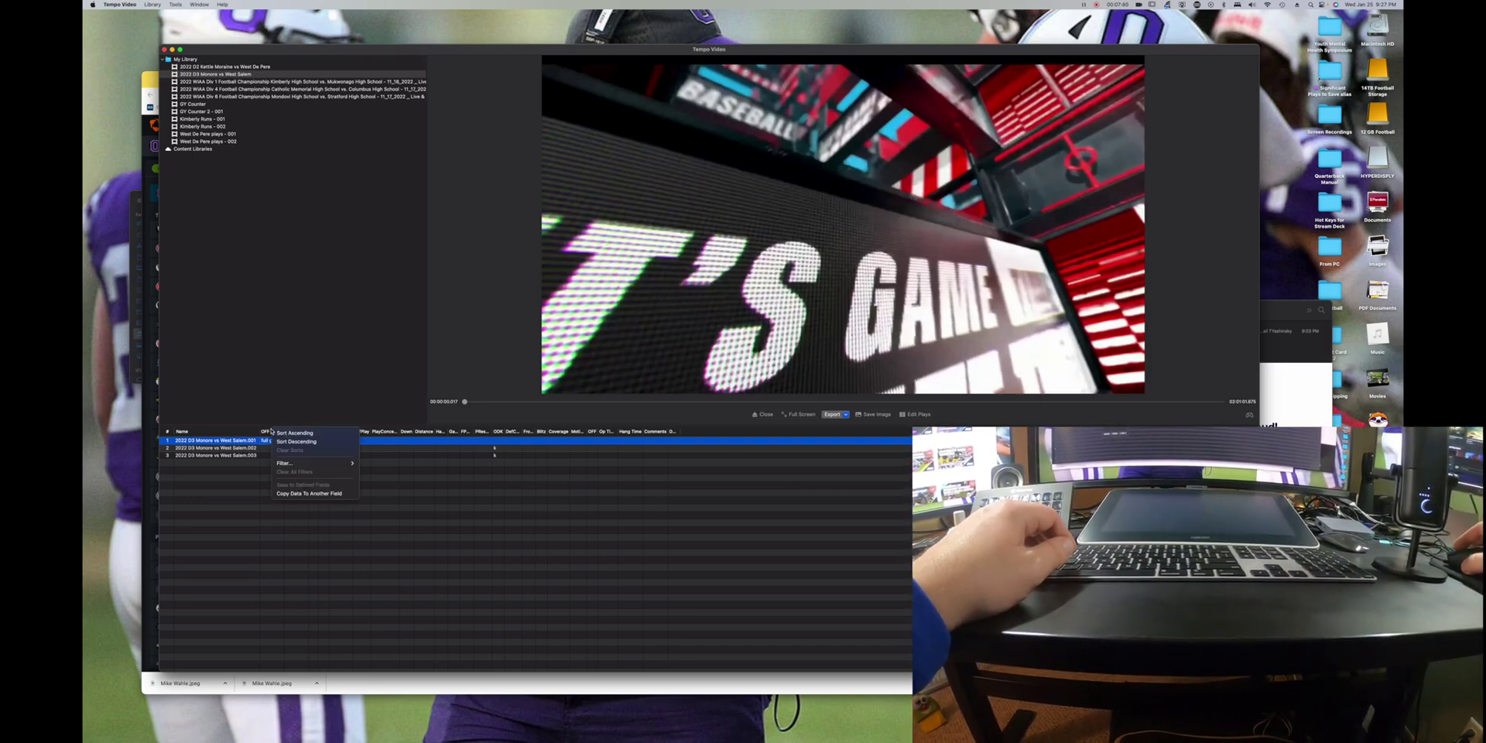
pyautogui.moveTo(300, 465)
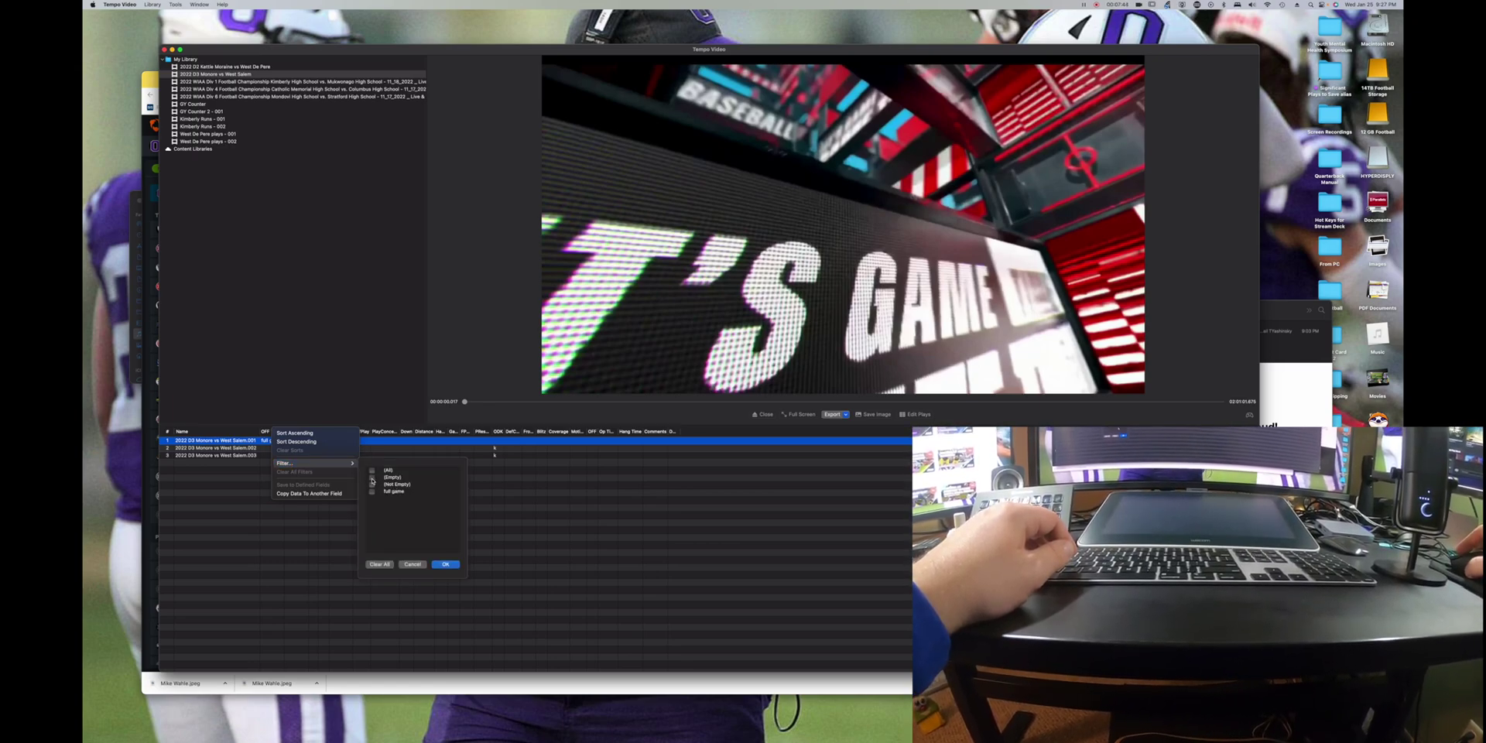
pyautogui.click(372, 479)
pyautogui.click(445, 563)
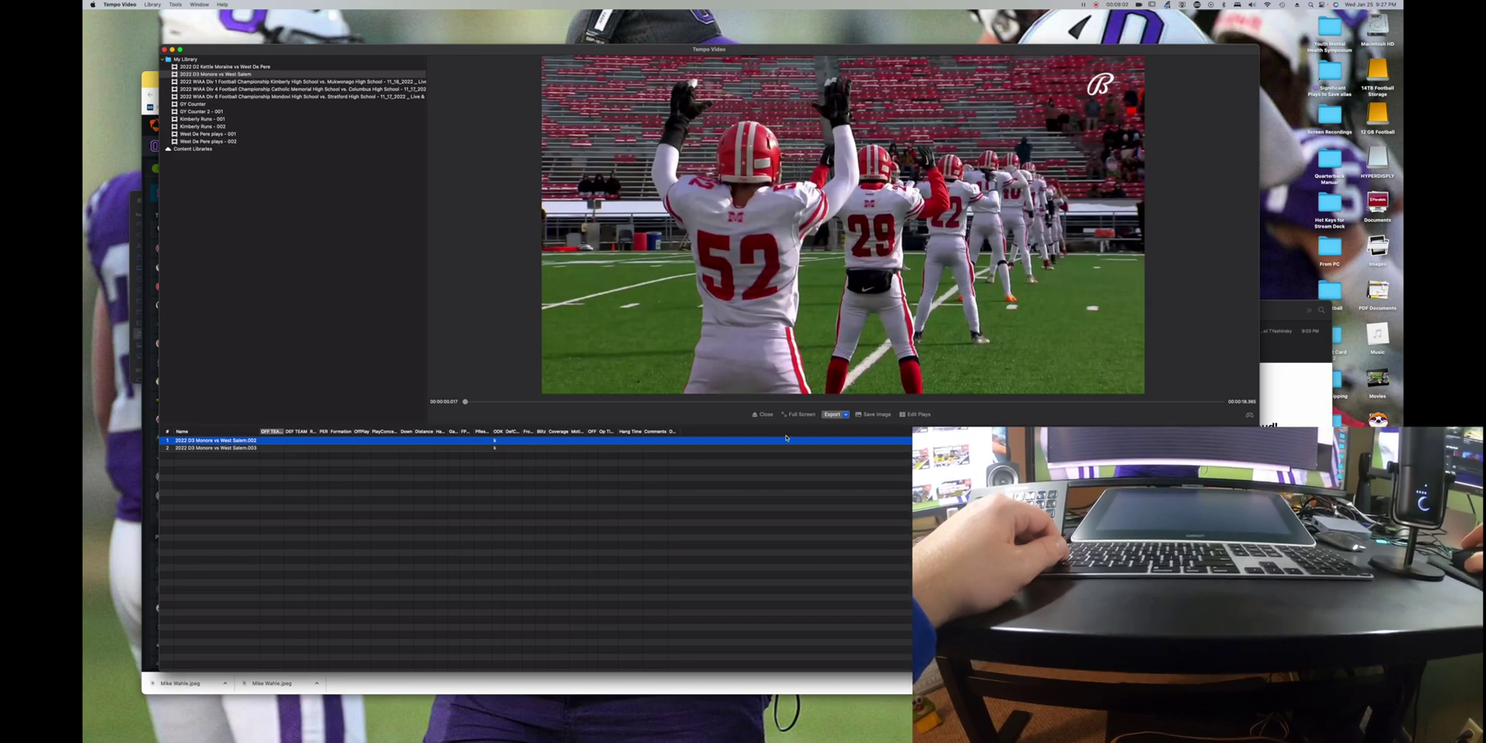
pyautogui.click(846, 414)
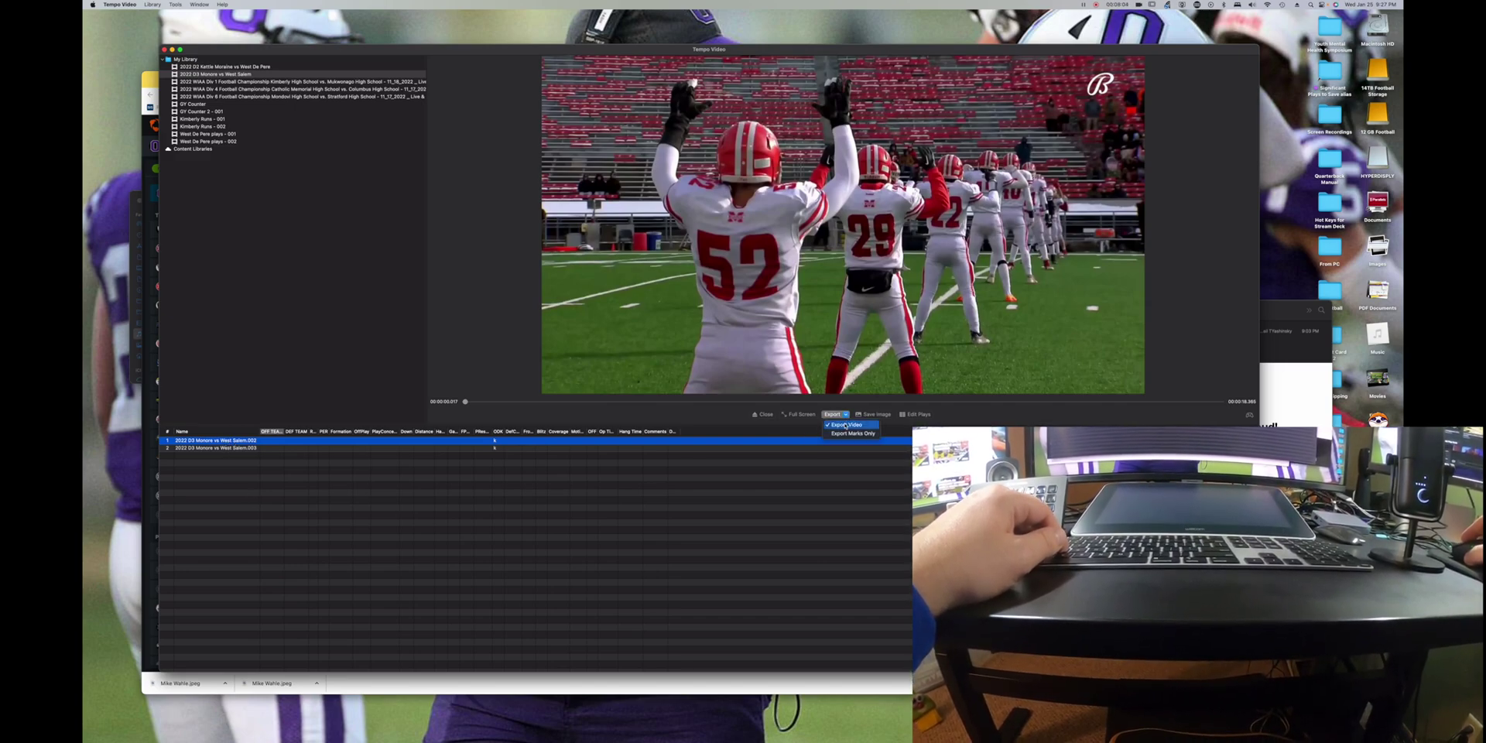
pyautogui.click(846, 425)
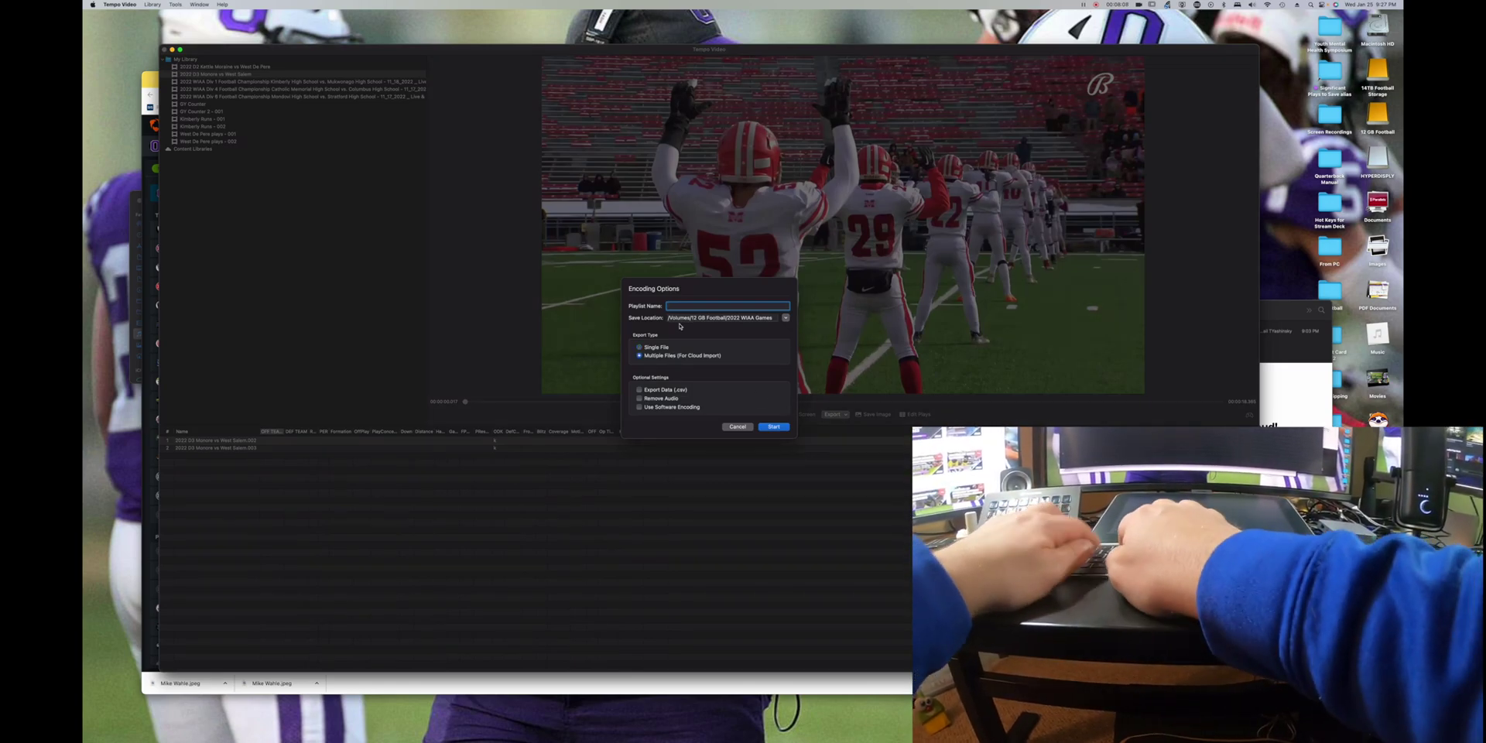
pyautogui.write('WE')
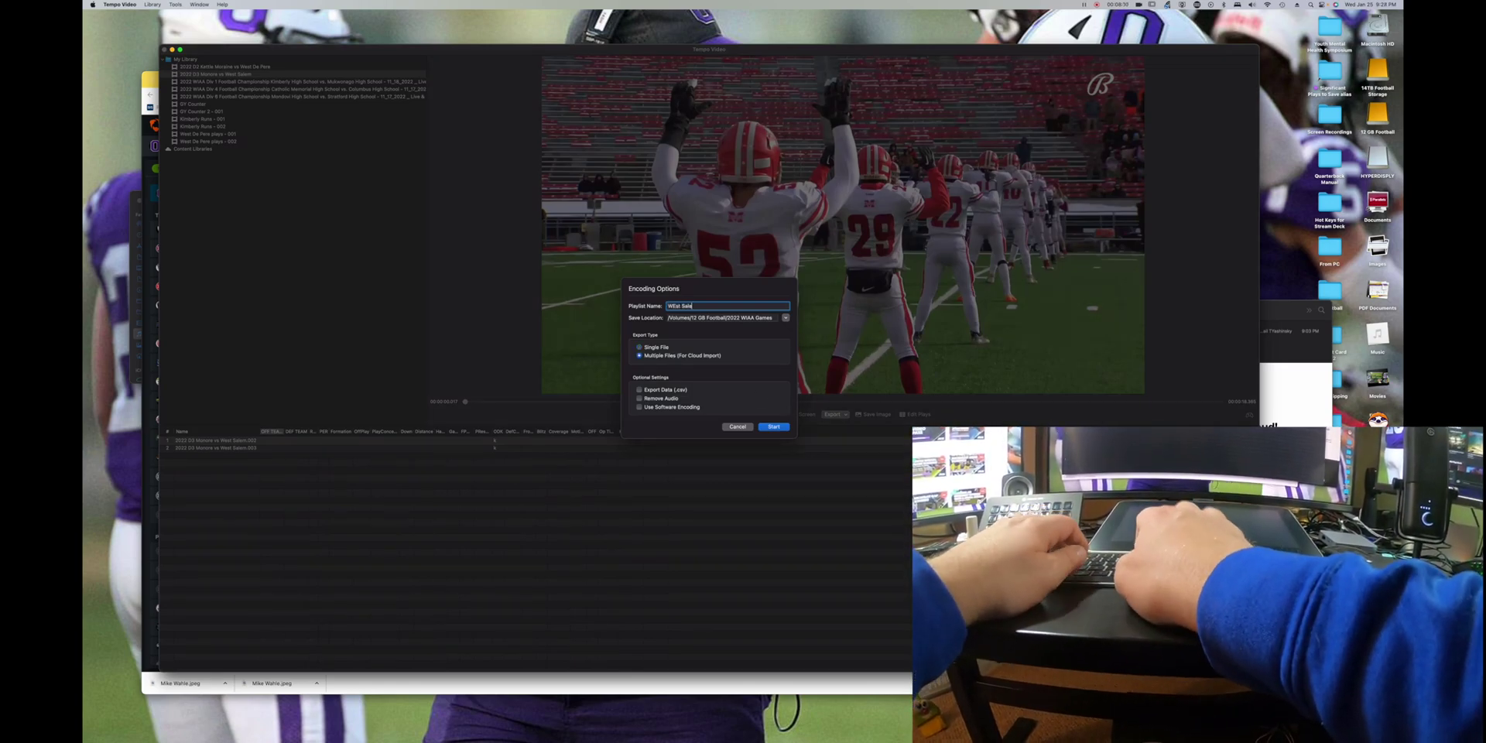
pyautogui.write('st Salem Monro Demo')
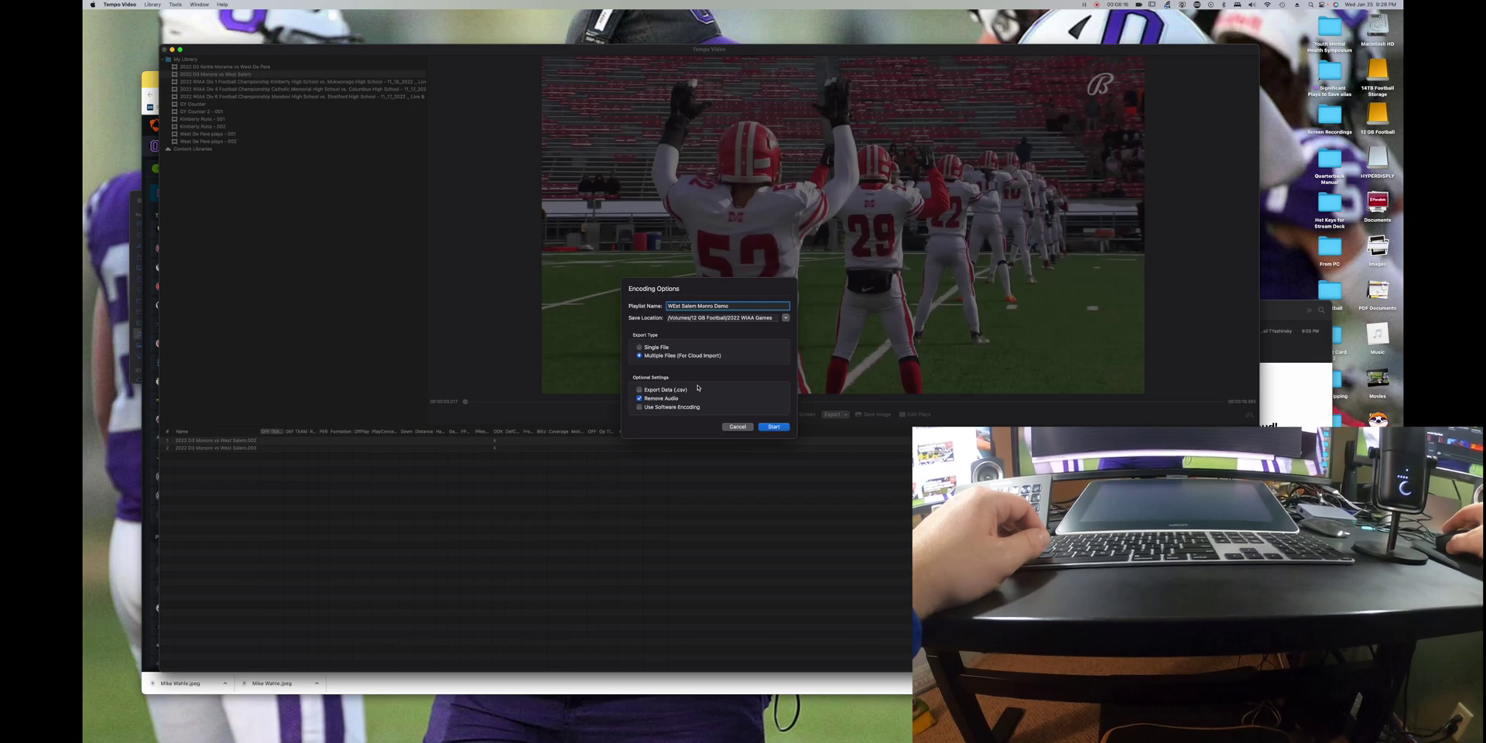
pyautogui.click(785, 318)
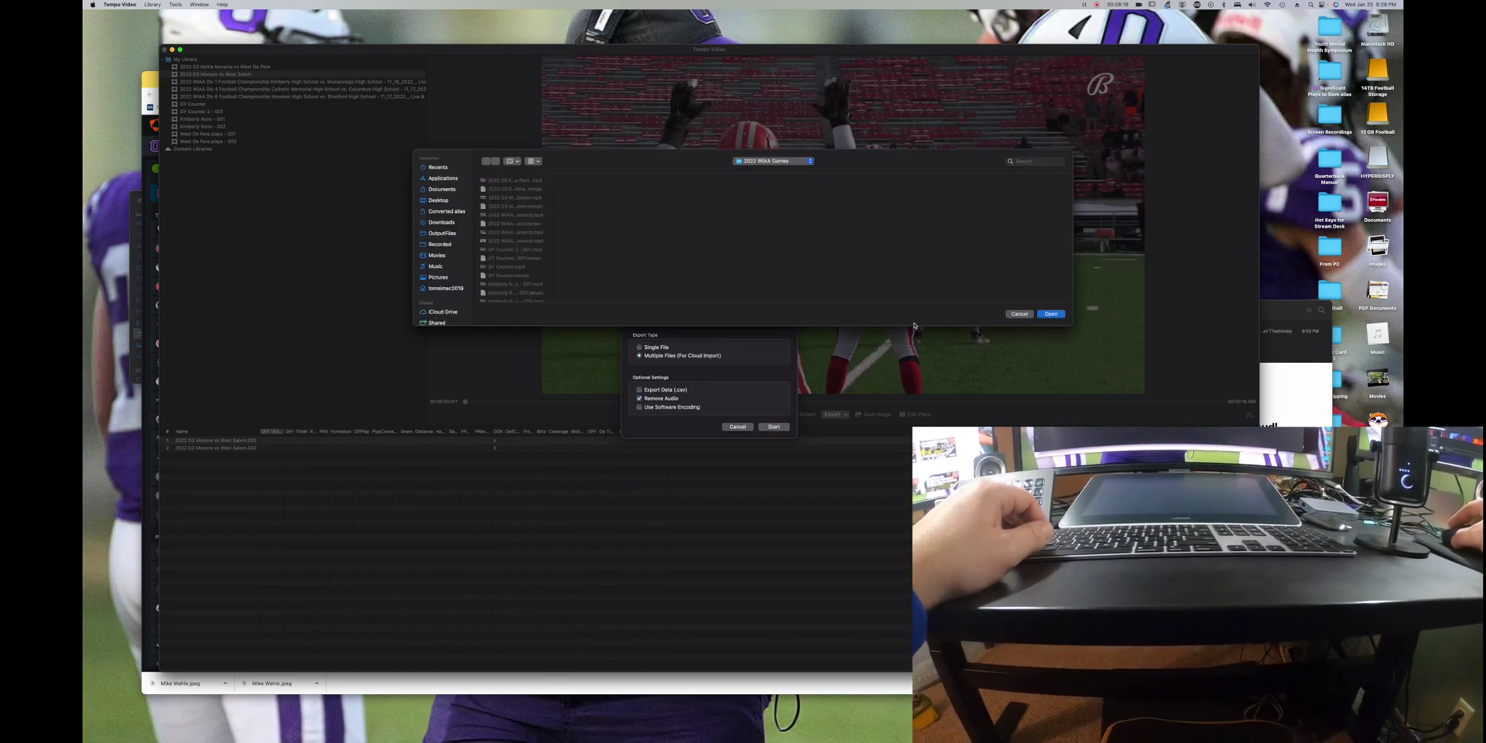
pyautogui.click(1019, 314)
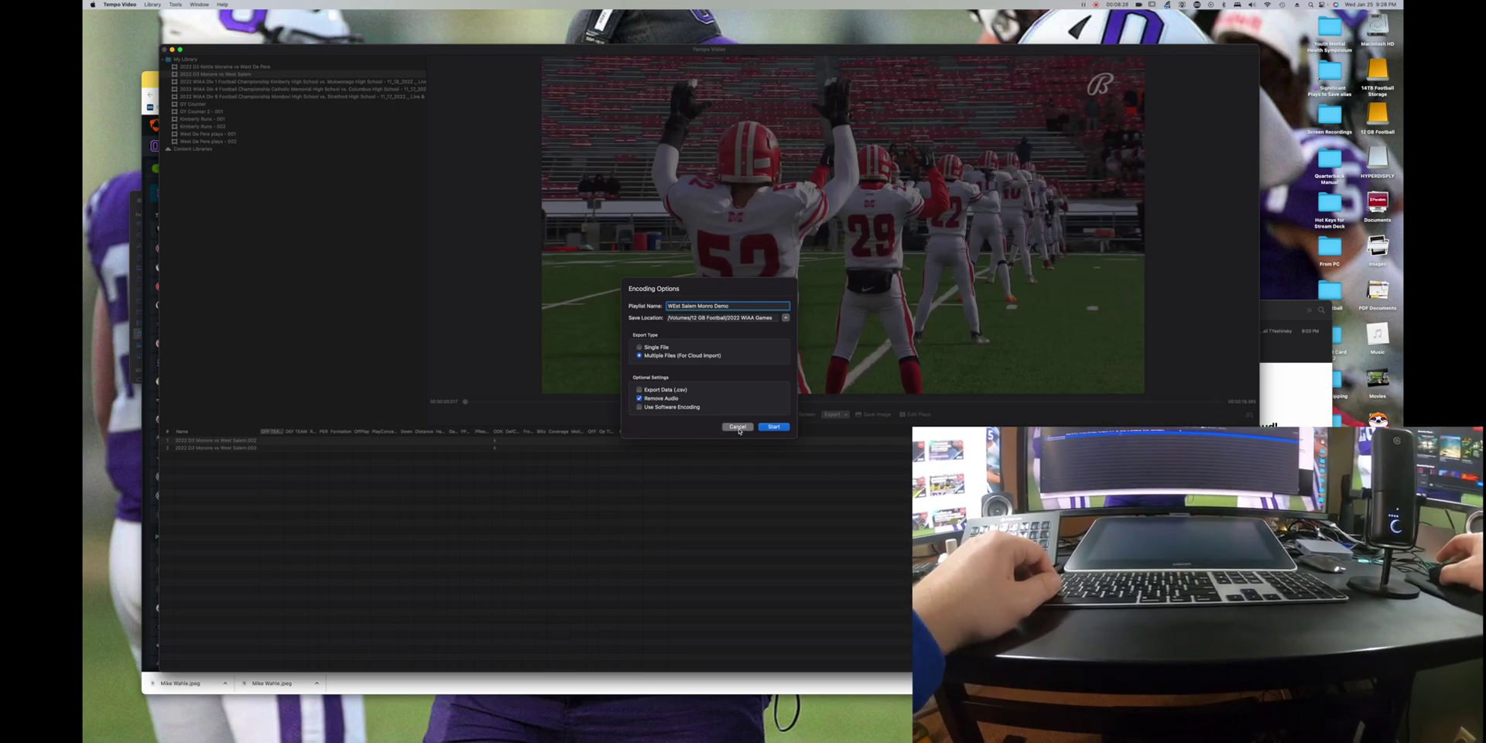
pyautogui.click(737, 427)
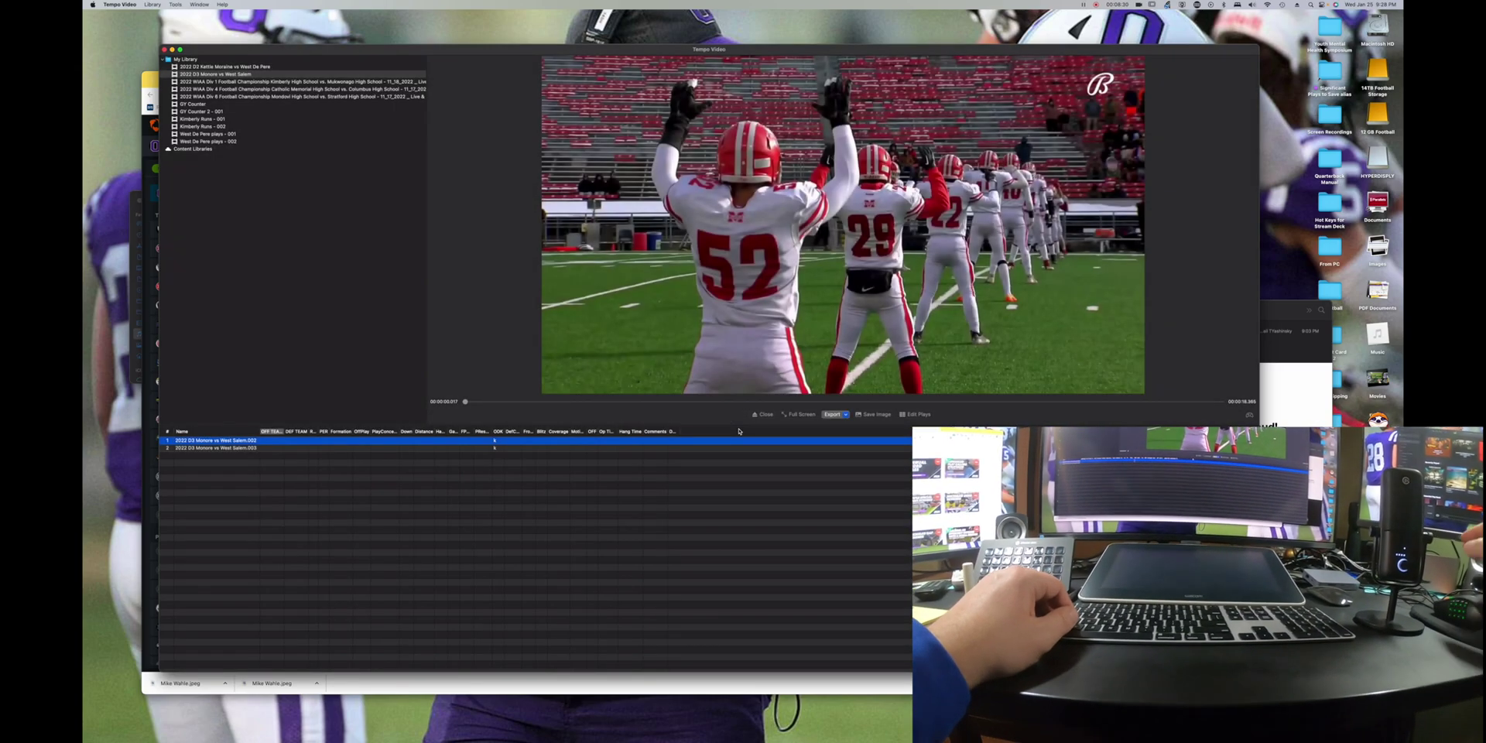